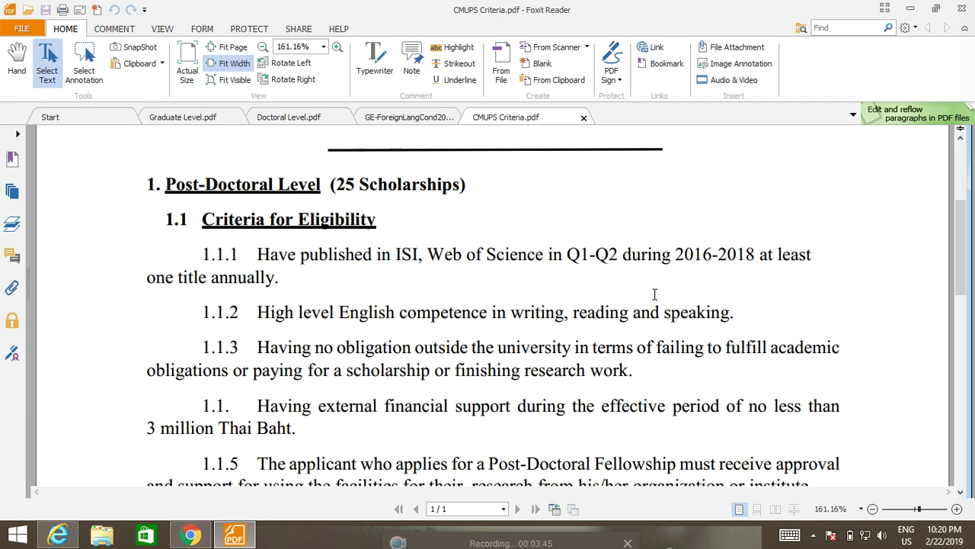
scroll(649, 294, "down", 1)
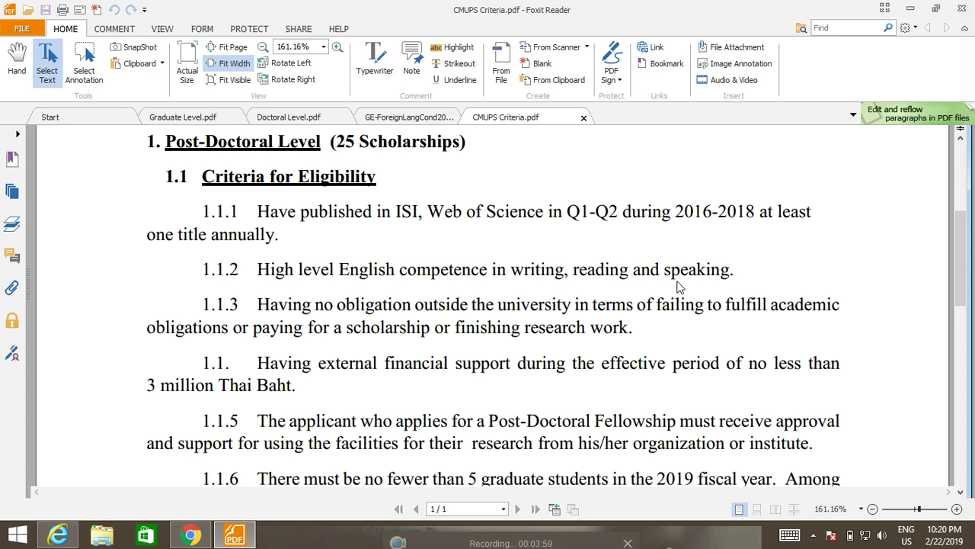
scroll(531, 402, "down", 3)
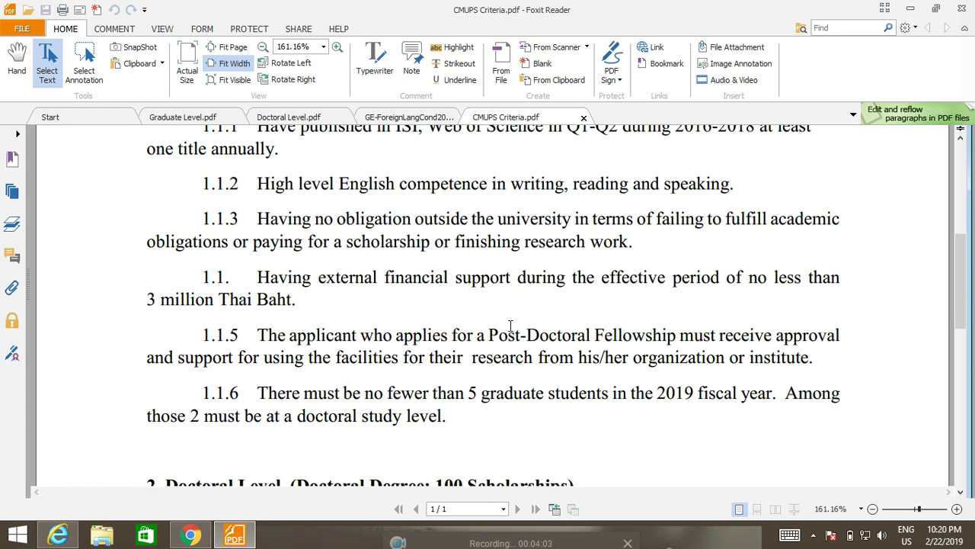
scroll(335, 318, "down", 7)
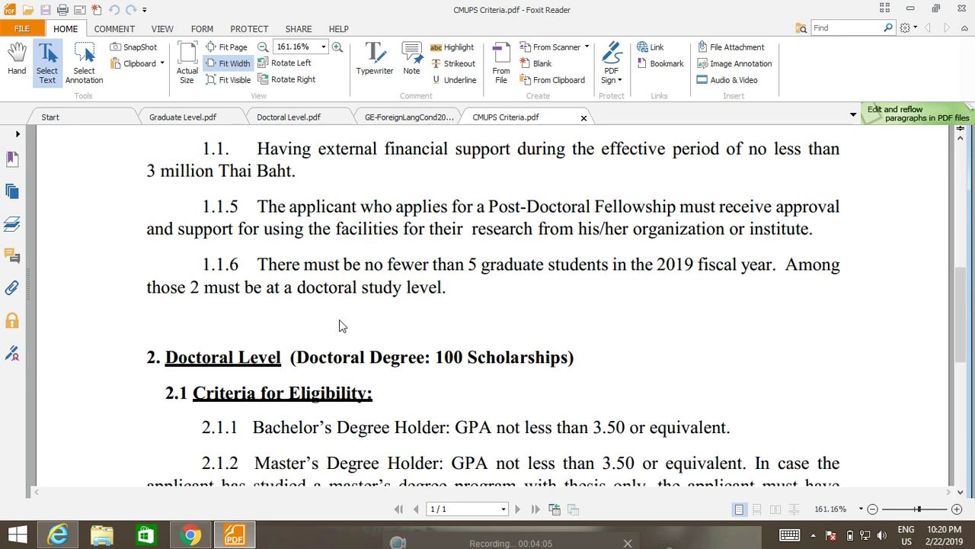
scroll(341, 321, "down", 3)
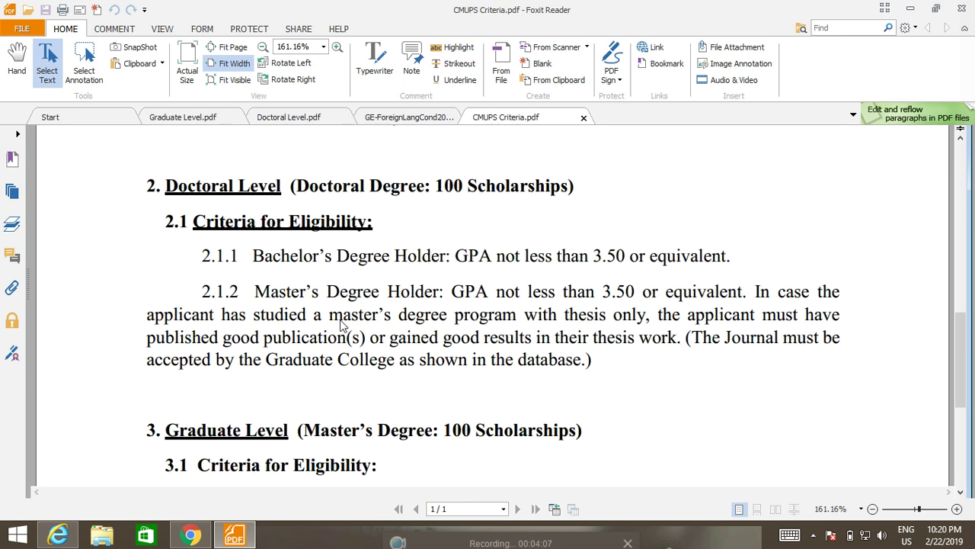
scroll(341, 324, "down", 10)
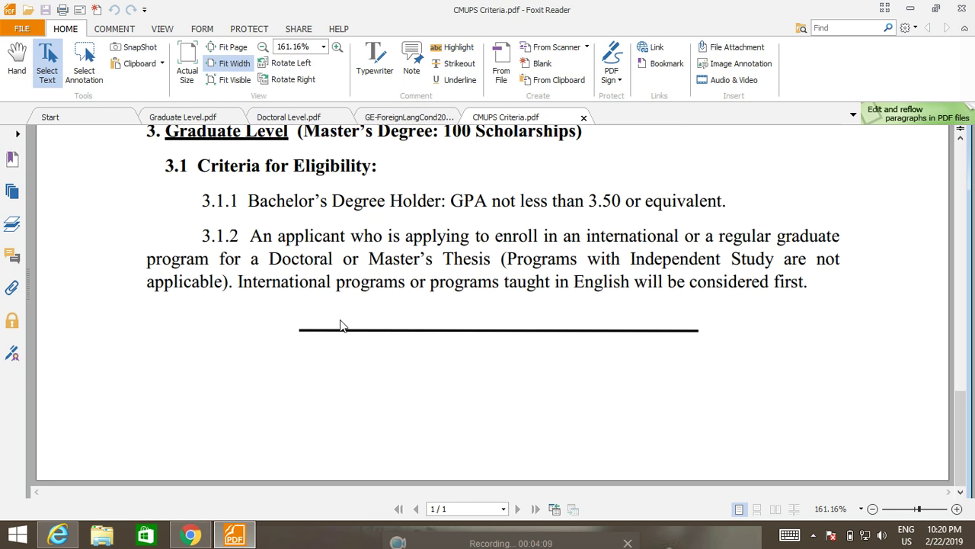
scroll(341, 323, "up", 17)
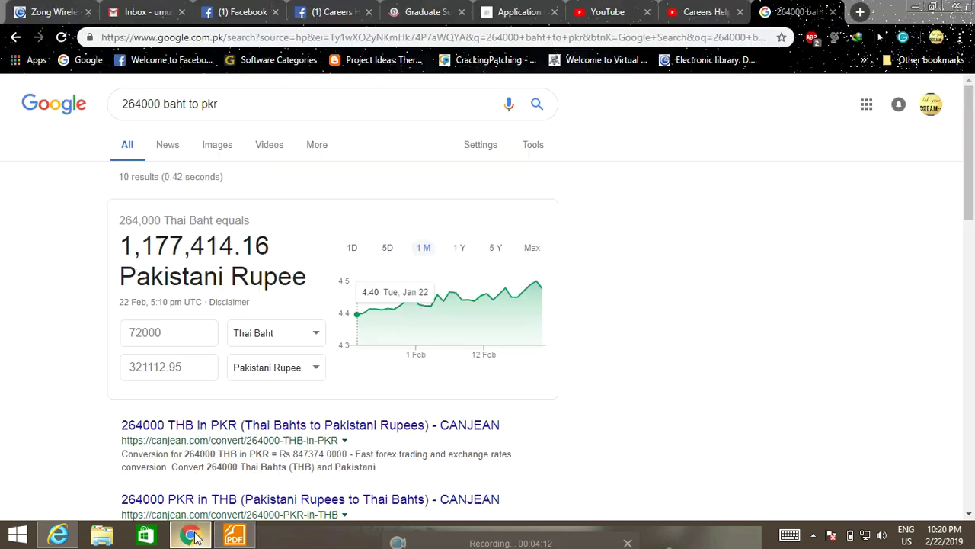
Step: Bring Chrome forward, look over the scholarship news tab, then show the Application tab's log-in section
left_click(191, 535)
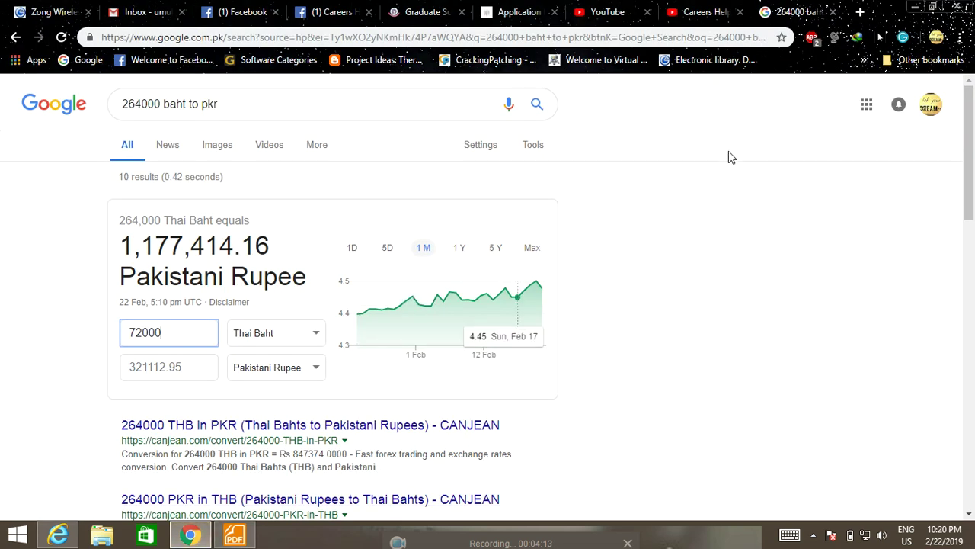
left_click(437, 9)
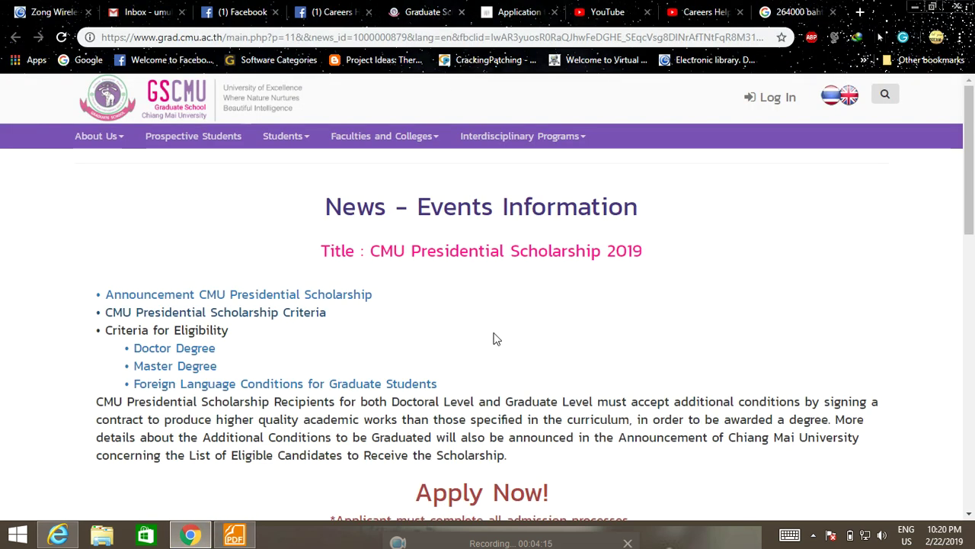
scroll(491, 351, "down", 3)
scroll(483, 368, "down", 1)
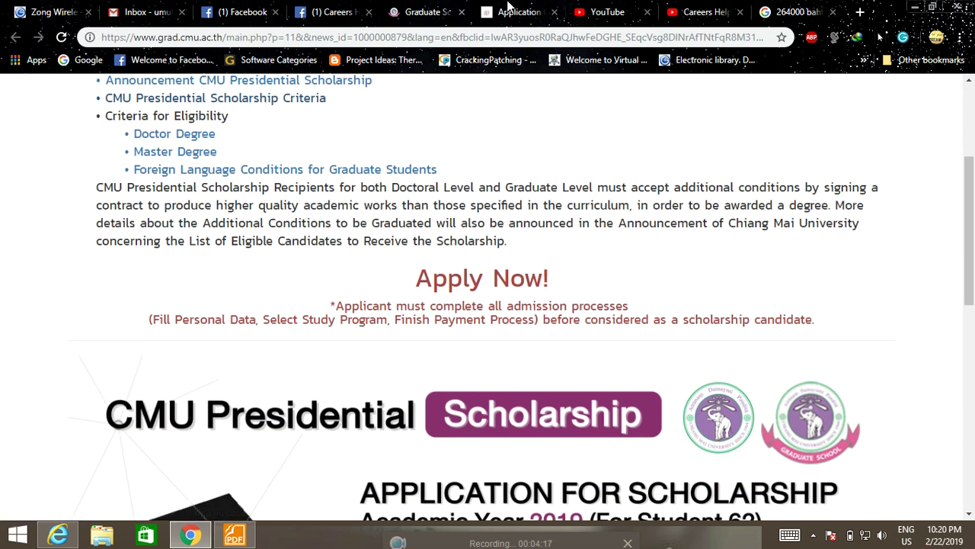
left_click(509, 9)
scroll(385, 350, "down", 3)
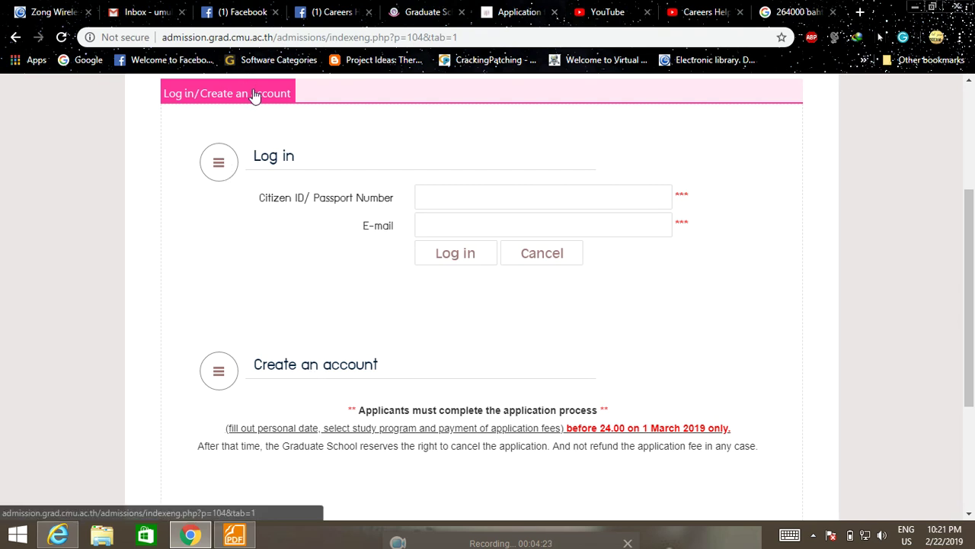
Step: Start a new account and enter the citizen ID/passport number, correcting mistyped digits
left_click(289, 365)
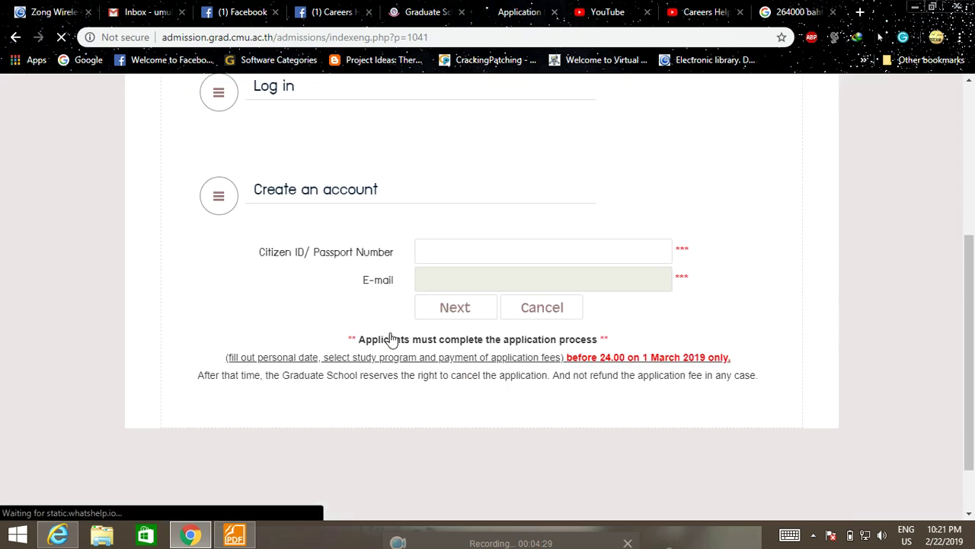
left_click(517, 176)
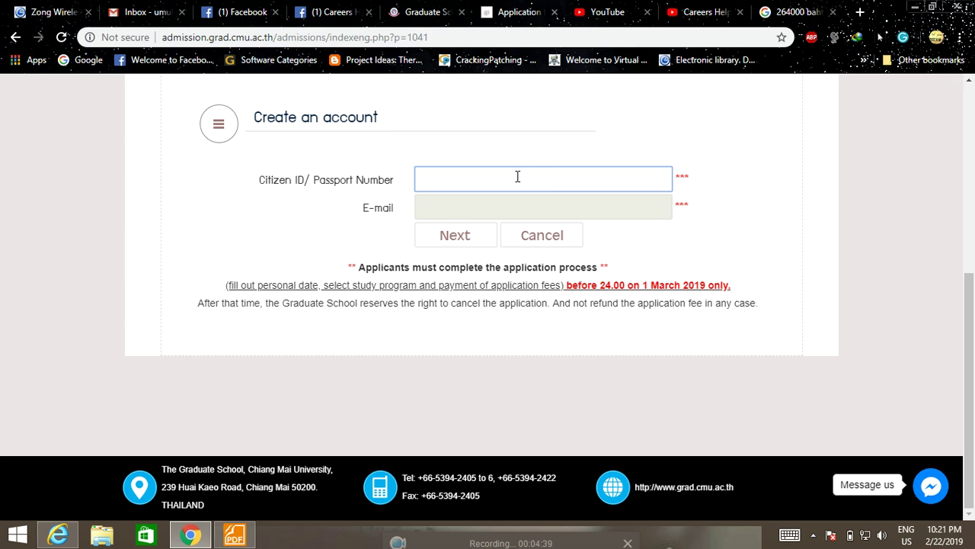
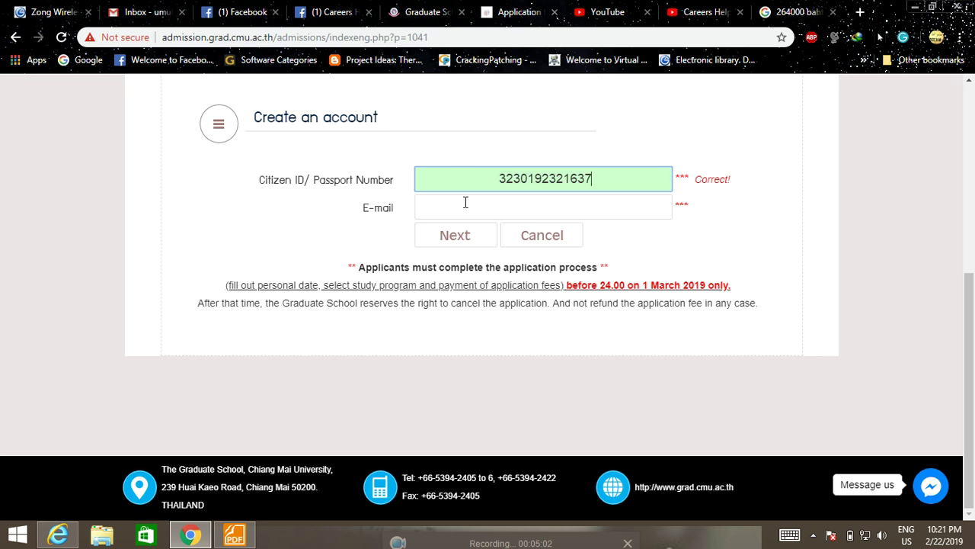
Step: Fill in the applicant's e-mail address, let it validate, and submit the account details
left_click(467, 204)
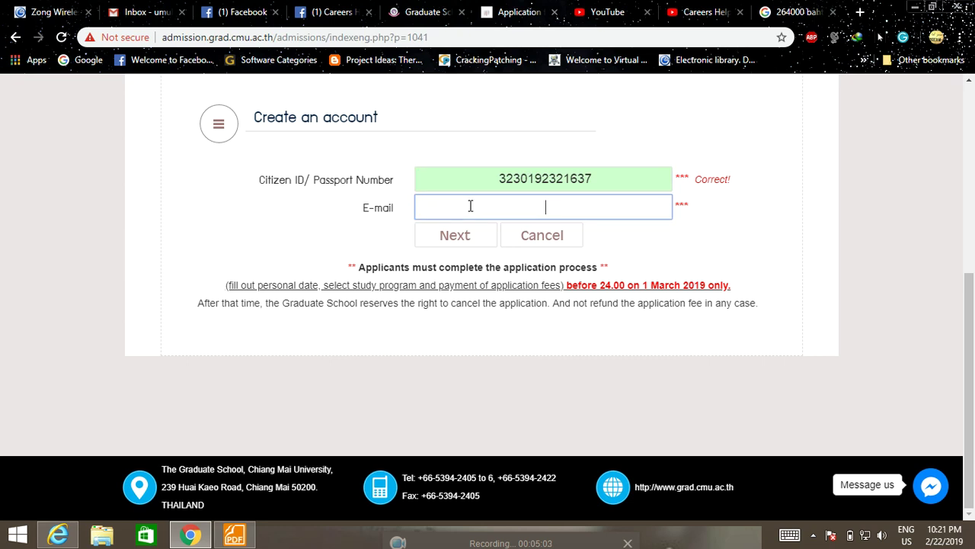
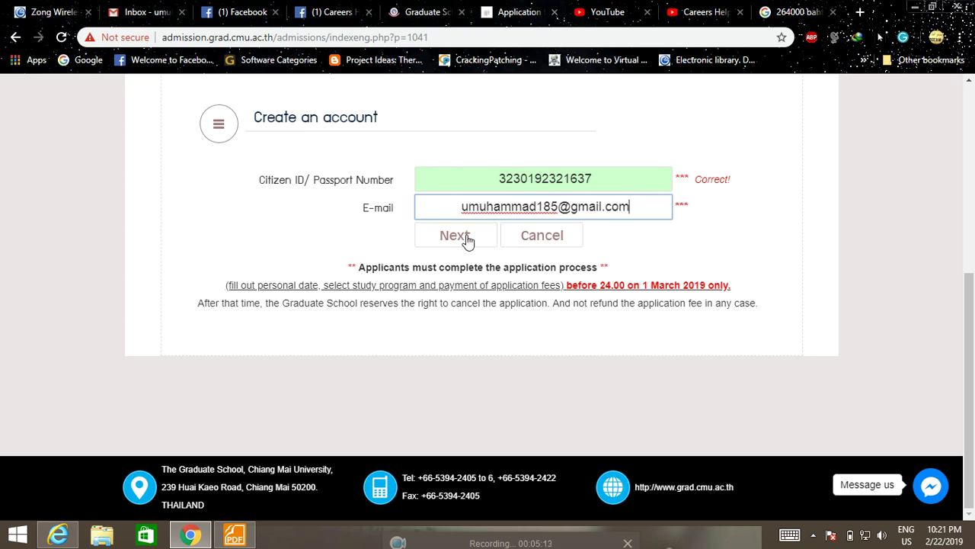
left_click(657, 240)
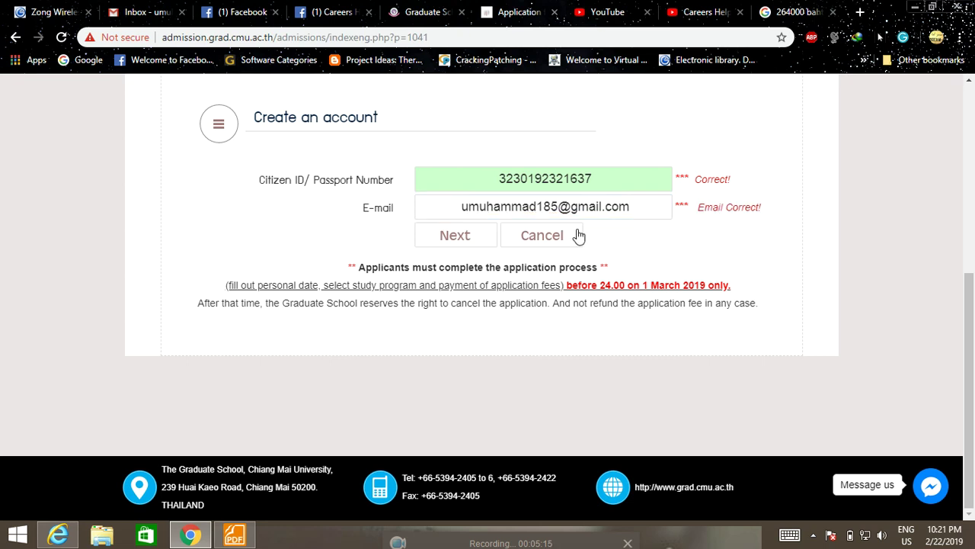
left_click(465, 236)
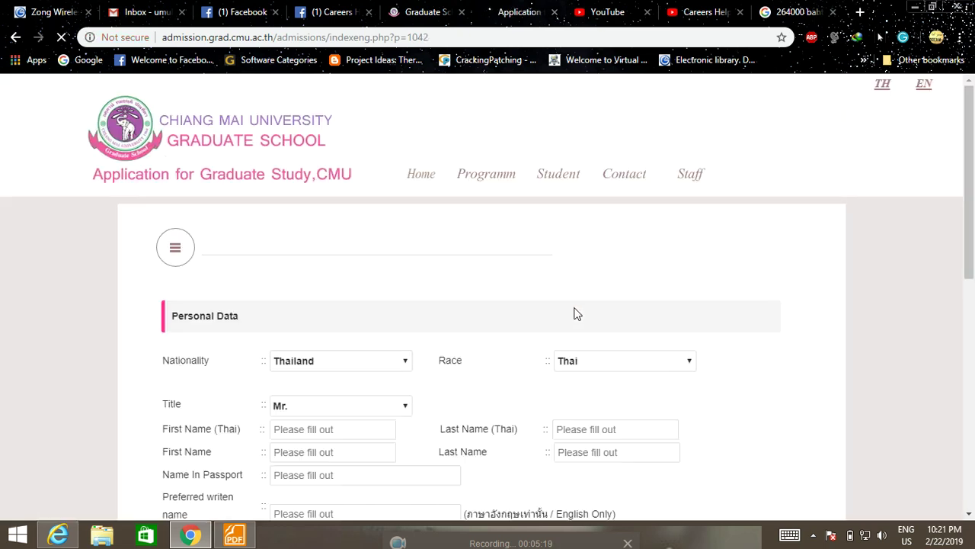
Step: Scroll to the Personal Data fields and set both Nationality and Race to Pakistan
scroll(577, 314, "down", 2)
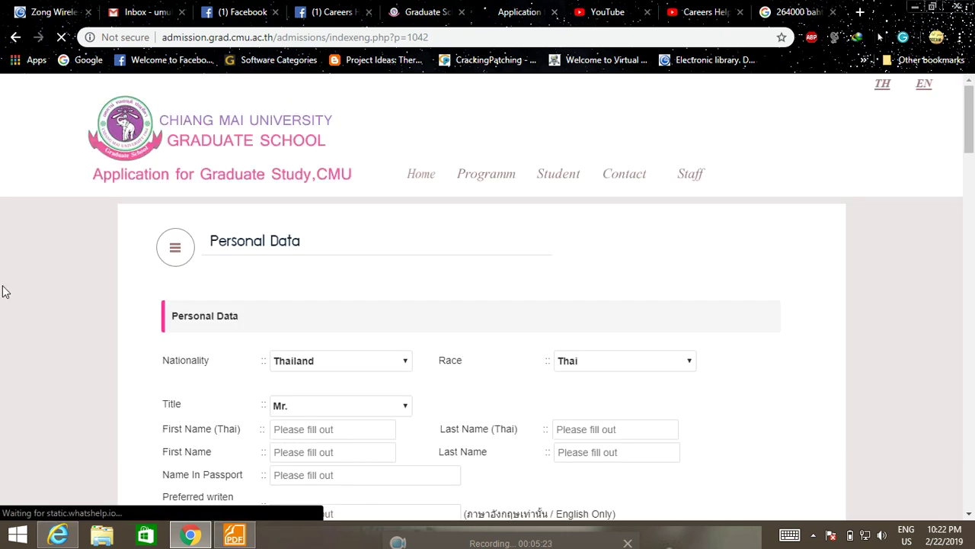
scroll(12, 321, "down", 2)
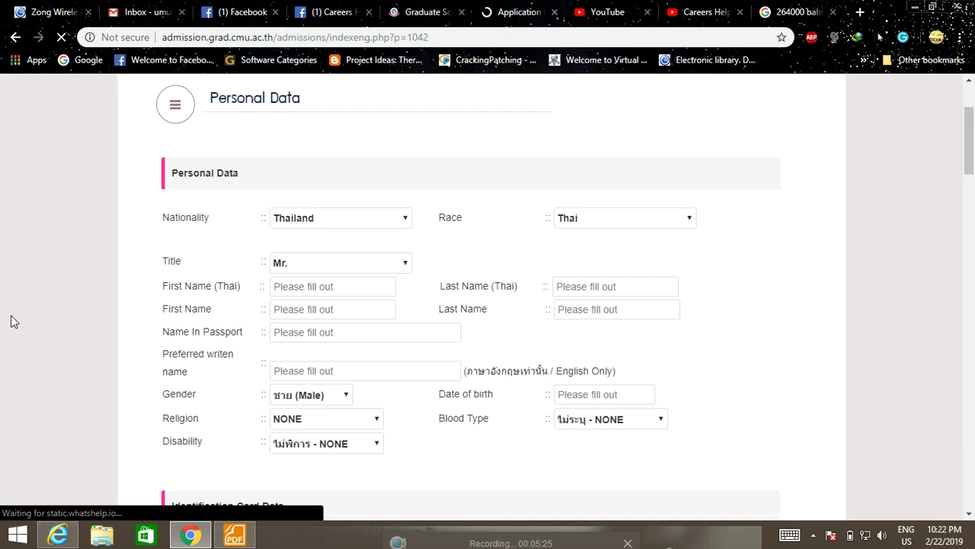
scroll(12, 313, "down", 5)
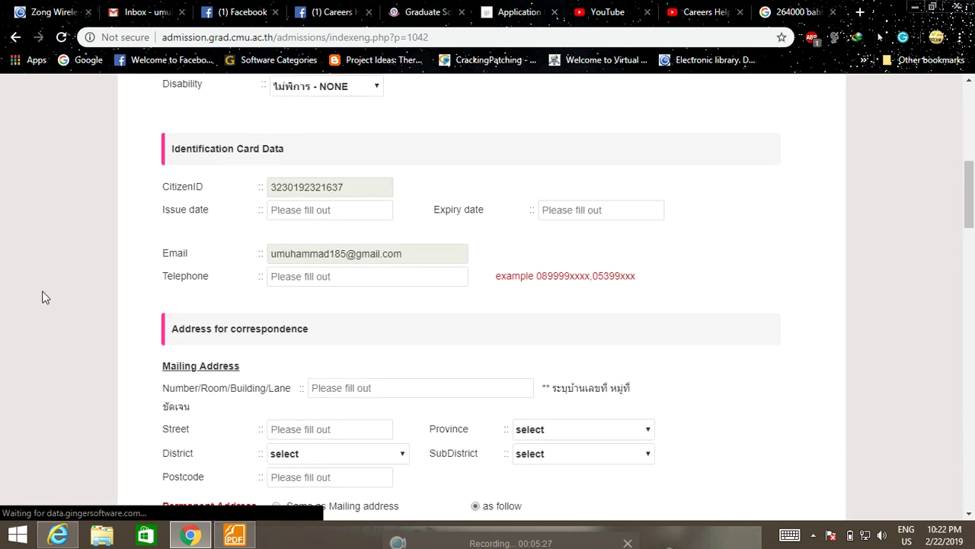
scroll(126, 270, "down", 4)
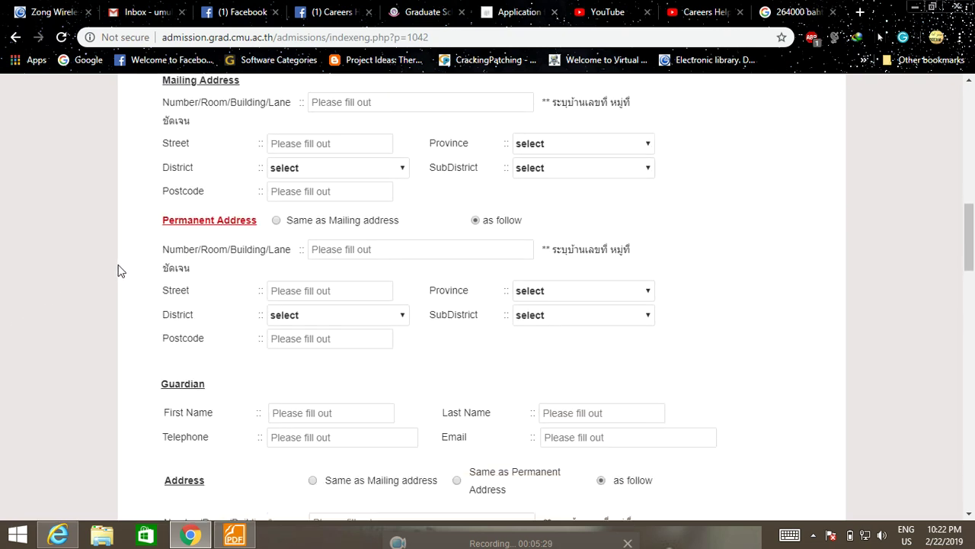
scroll(118, 271, "down", 2)
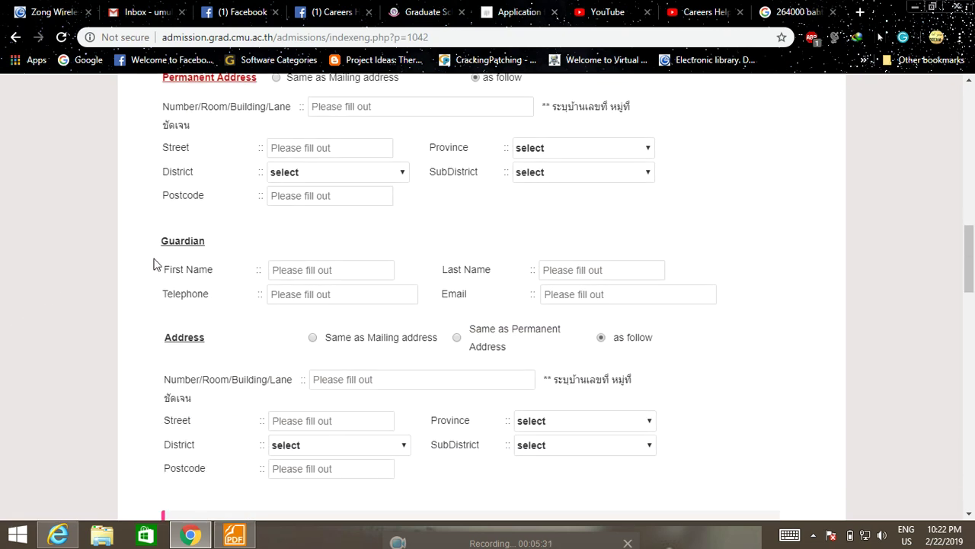
scroll(111, 281, "down", 2)
scroll(111, 282, "down", 2)
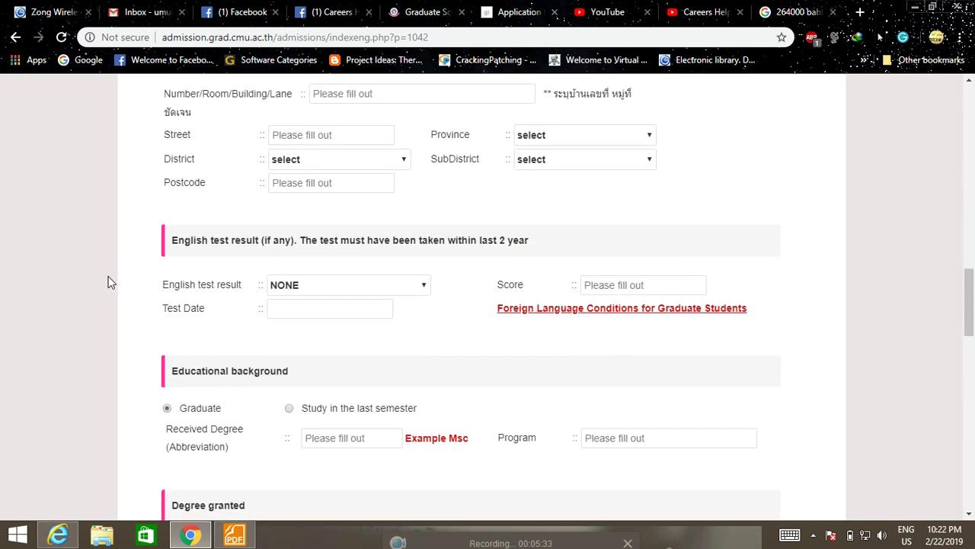
scroll(111, 280, "down", 2)
scroll(111, 280, "down", 4)
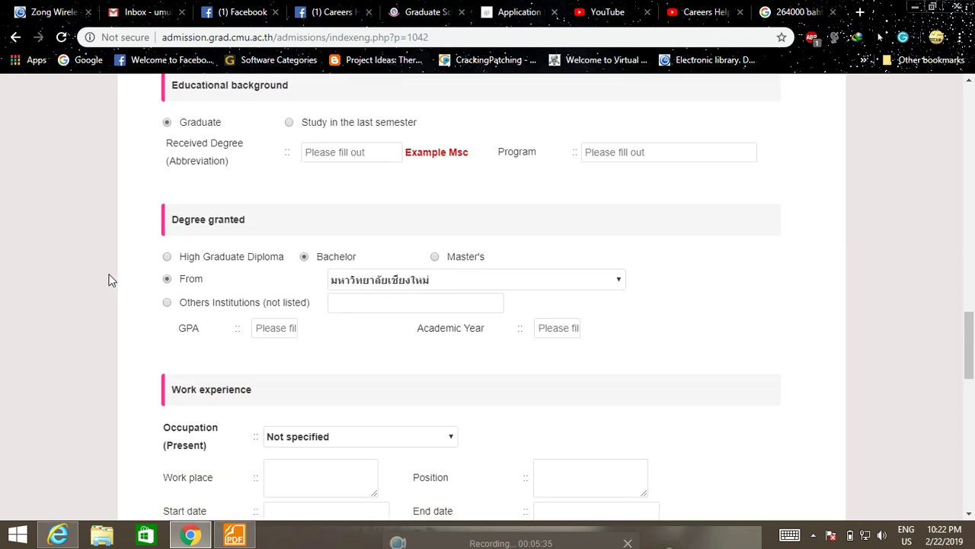
scroll(111, 280, "down", 6)
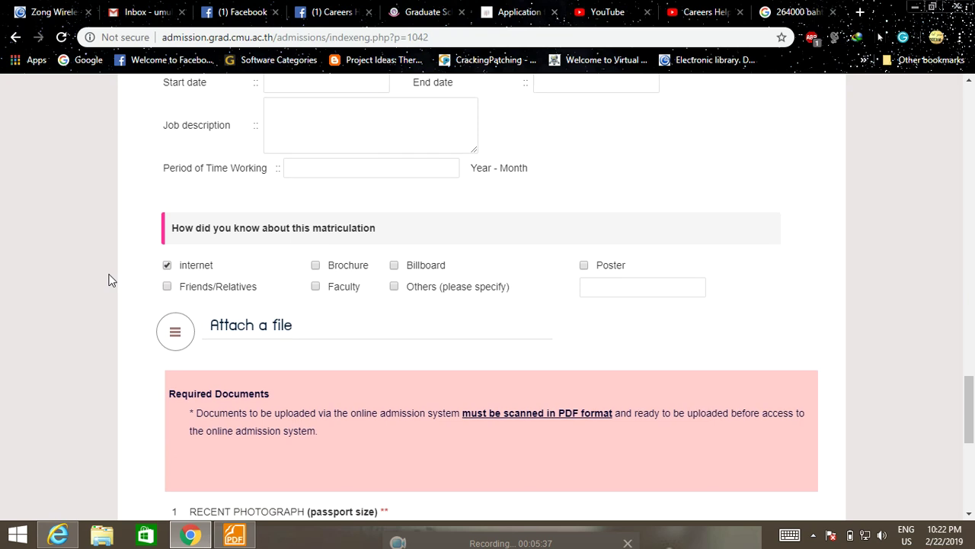
scroll(109, 281, "down", 2)
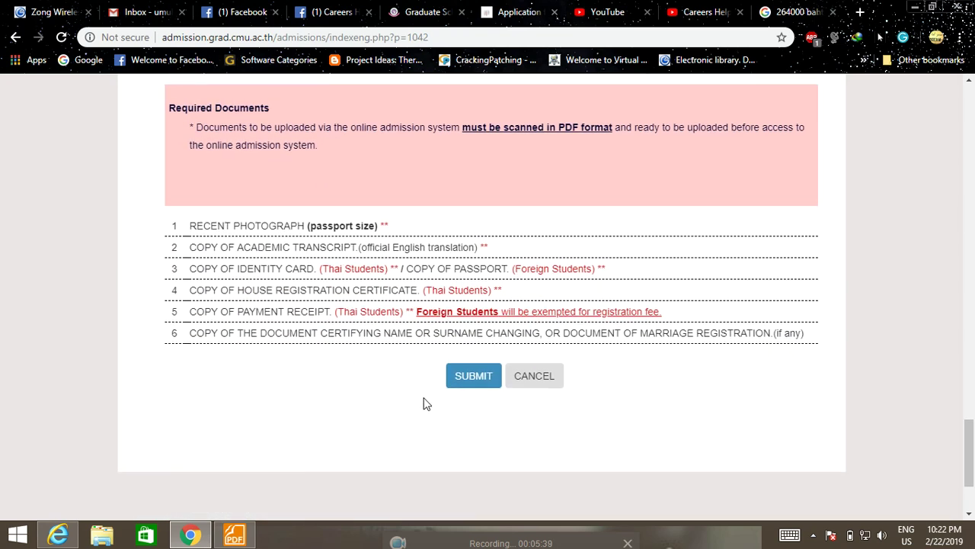
scroll(92, 361, "up", 20)
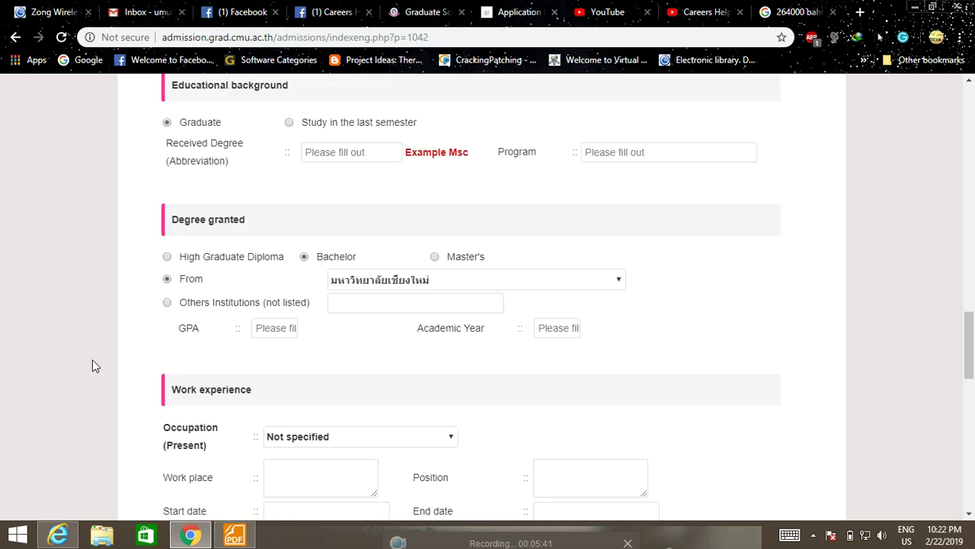
scroll(92, 366, "up", 7)
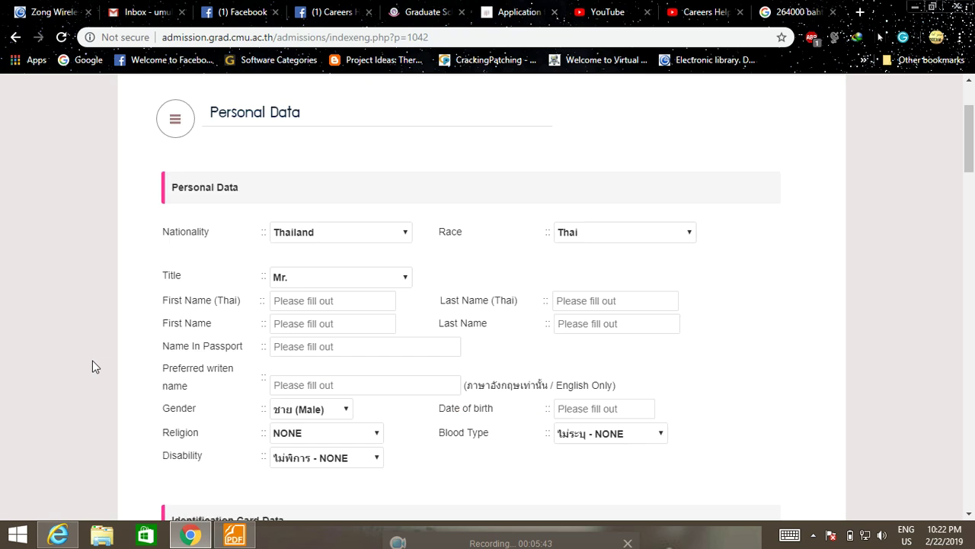
scroll(104, 340, "down", 1)
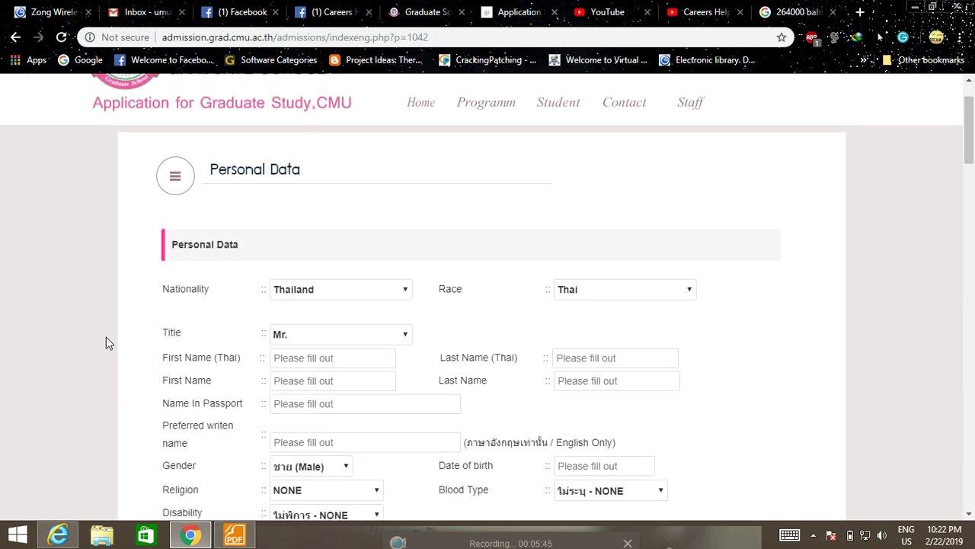
scroll(105, 333, "down", 1)
scroll(104, 333, "down", 1)
left_click(394, 146)
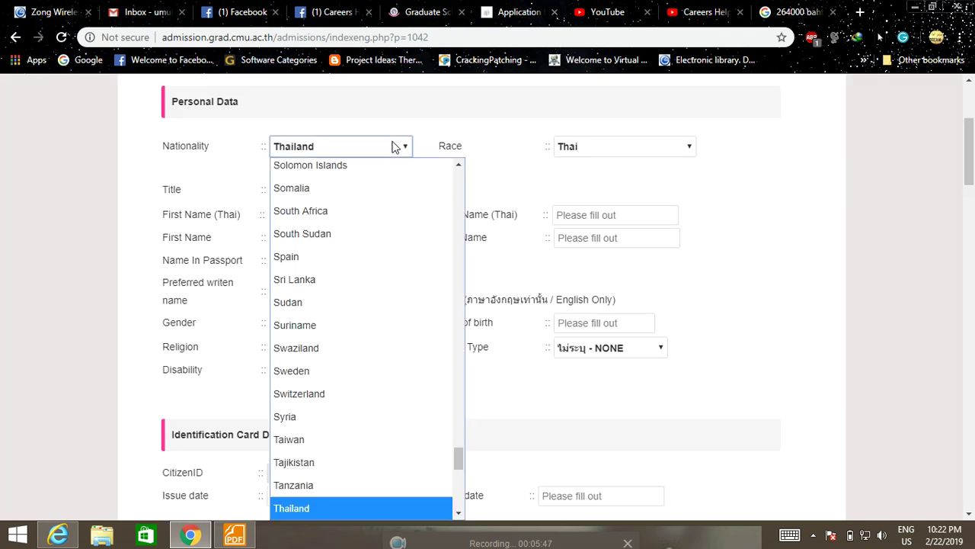
key("p")
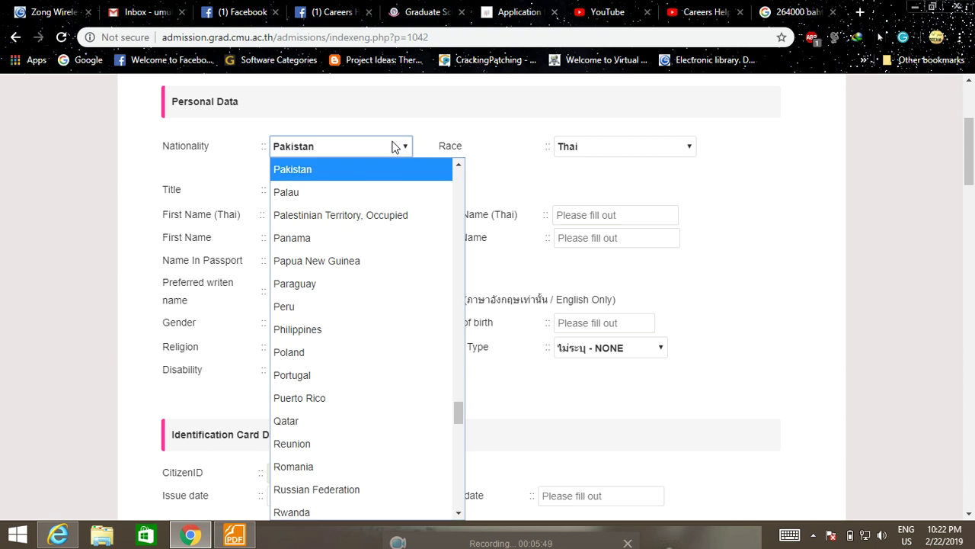
key("Return")
left_click(647, 146)
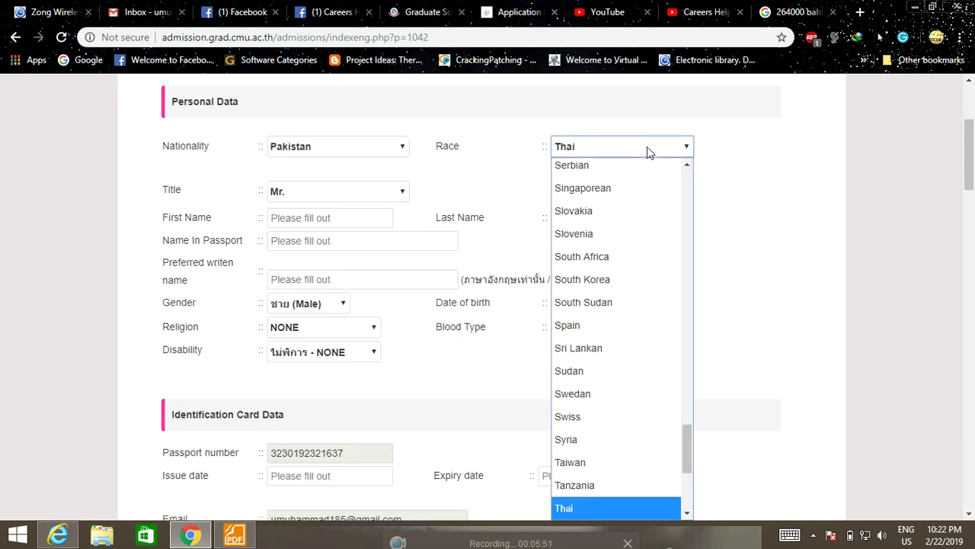
key("p")
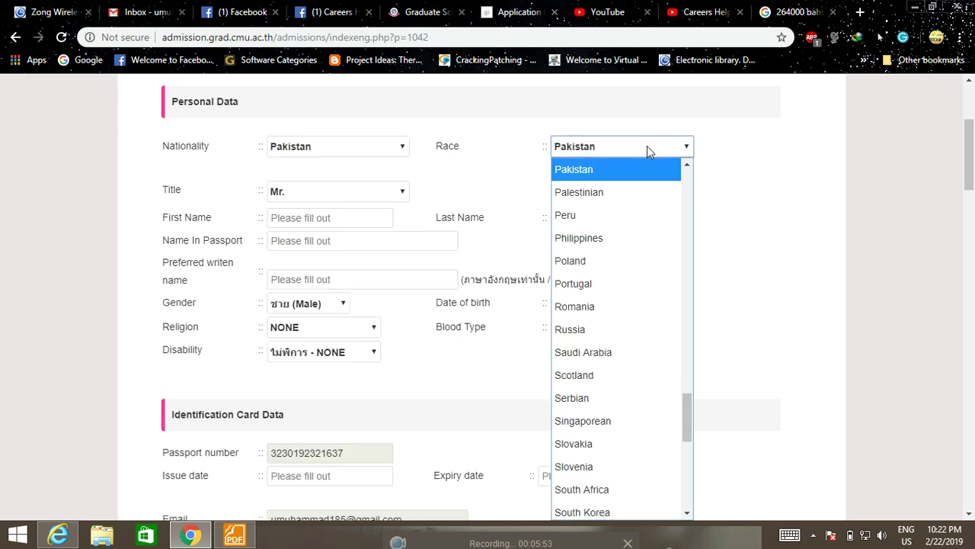
key("Return")
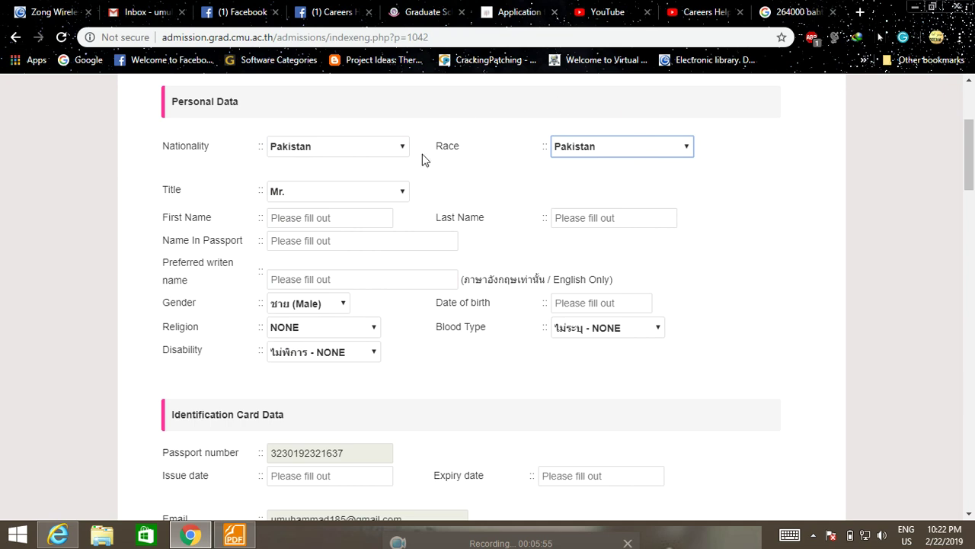
Step: Keep the title as Mr. and check the date-of-birth calendar
left_click(374, 192)
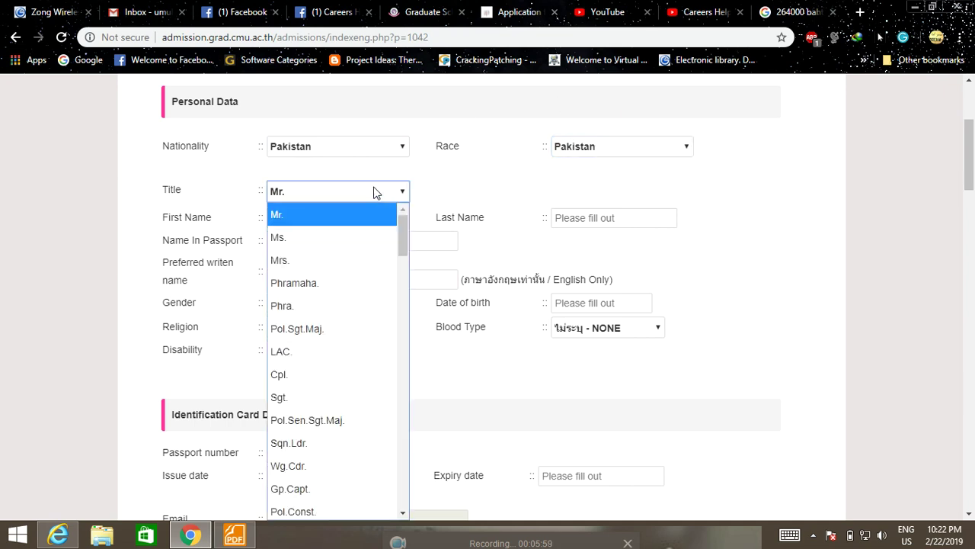
left_click(374, 192)
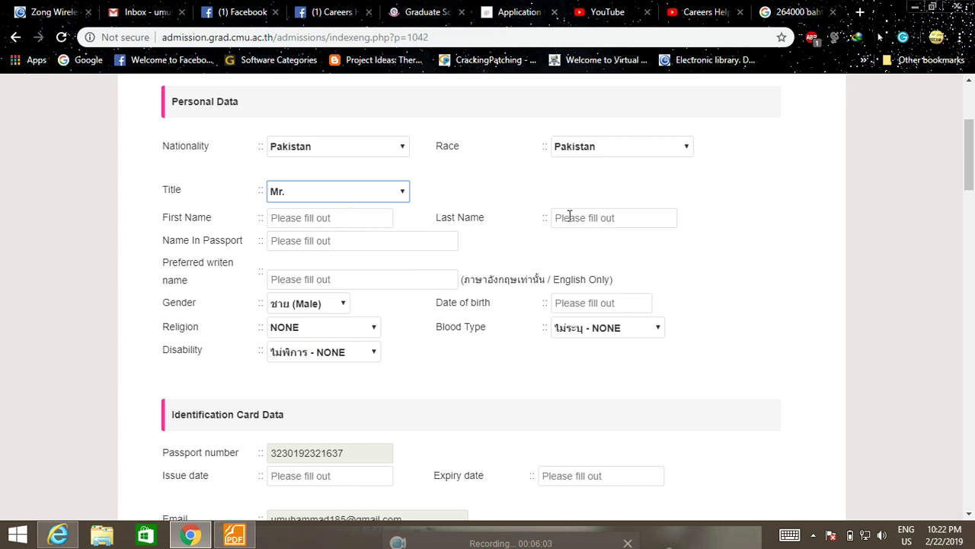
scroll(430, 196, "down", 1)
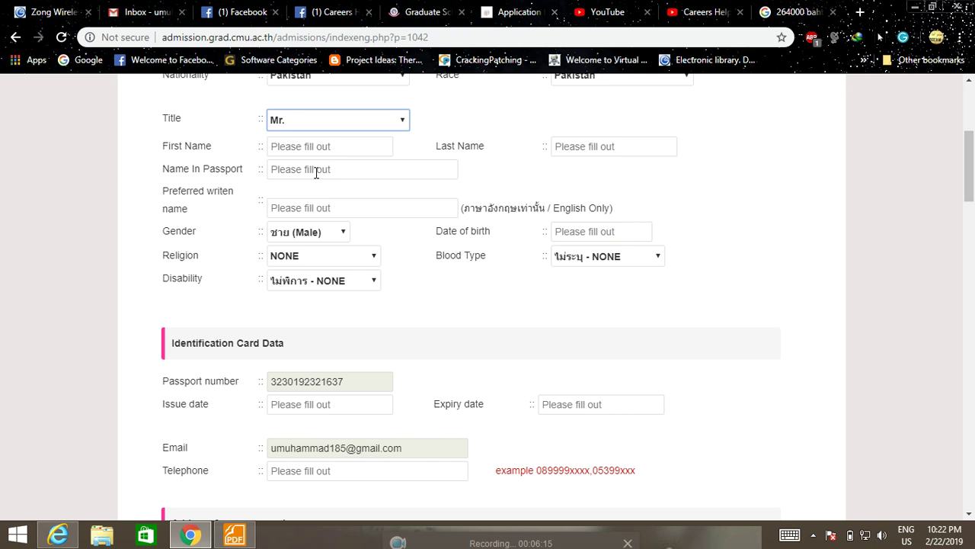
left_click(602, 234)
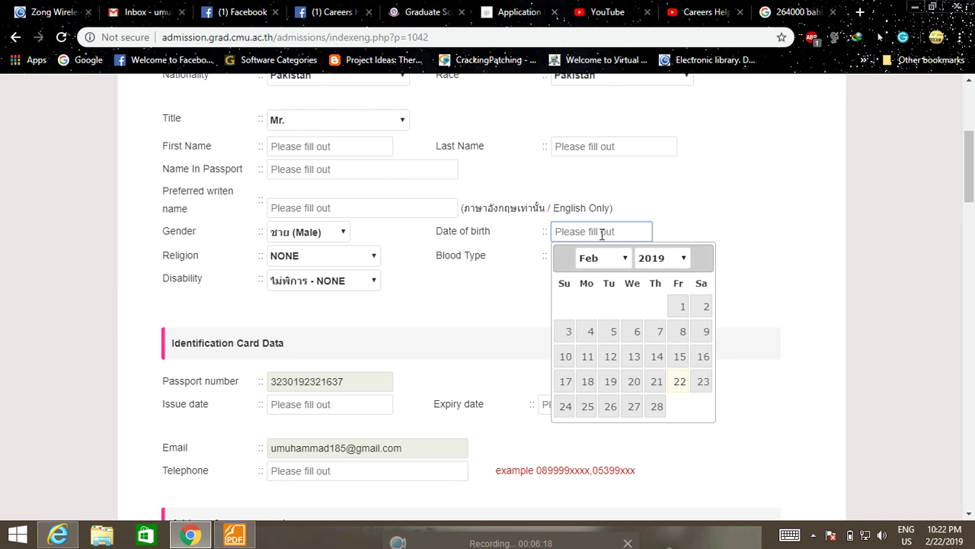
left_click(675, 221)
Step: Set Religion to Muslim, leaving Blood Type and Disability as NONE
left_click(357, 258)
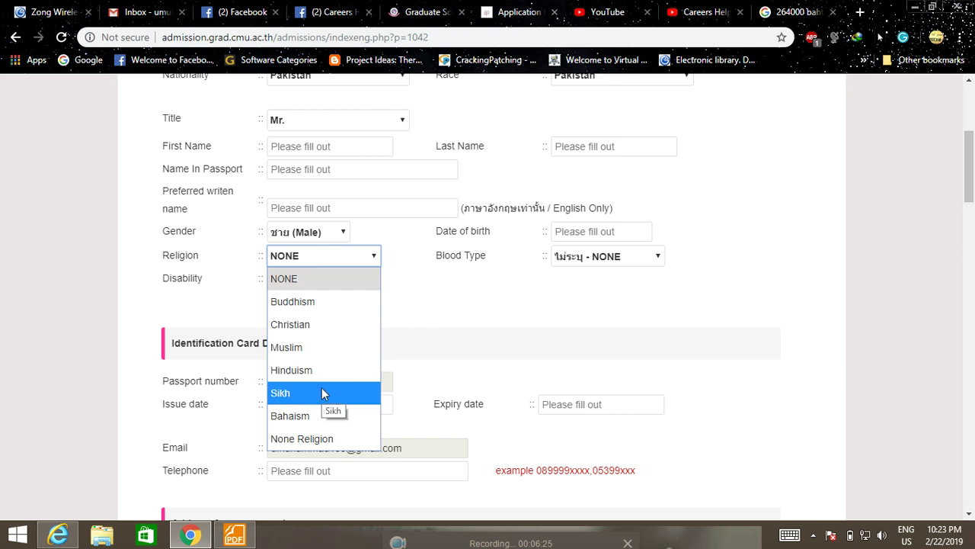
left_click(318, 351)
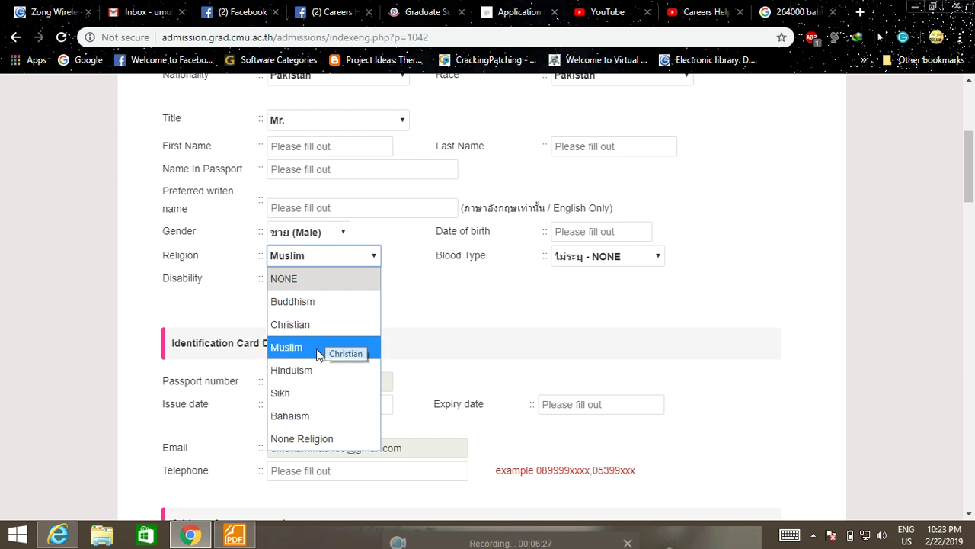
left_click(627, 258)
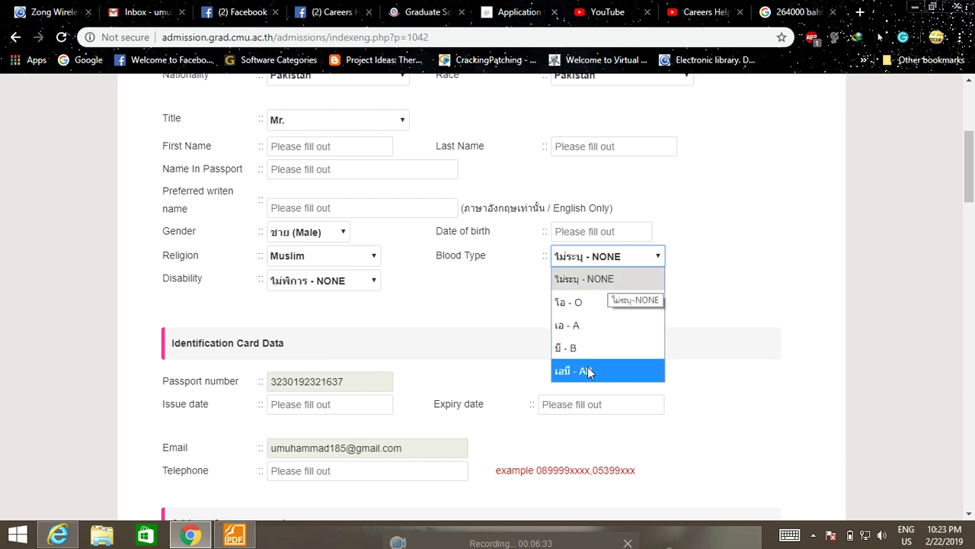
left_click(614, 282)
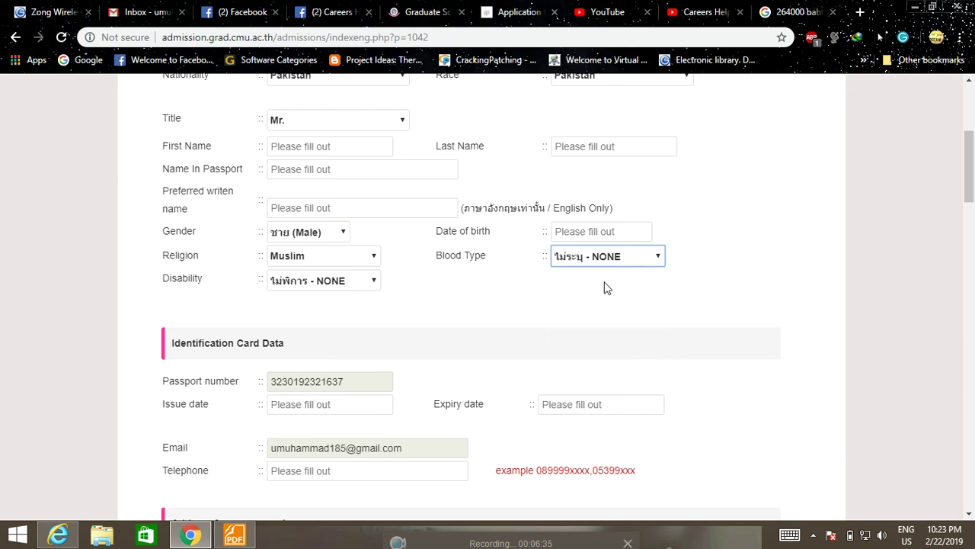
scroll(607, 288, "down", 1)
left_click(348, 211)
left_click(347, 212)
left_click(347, 213)
left_click(347, 212)
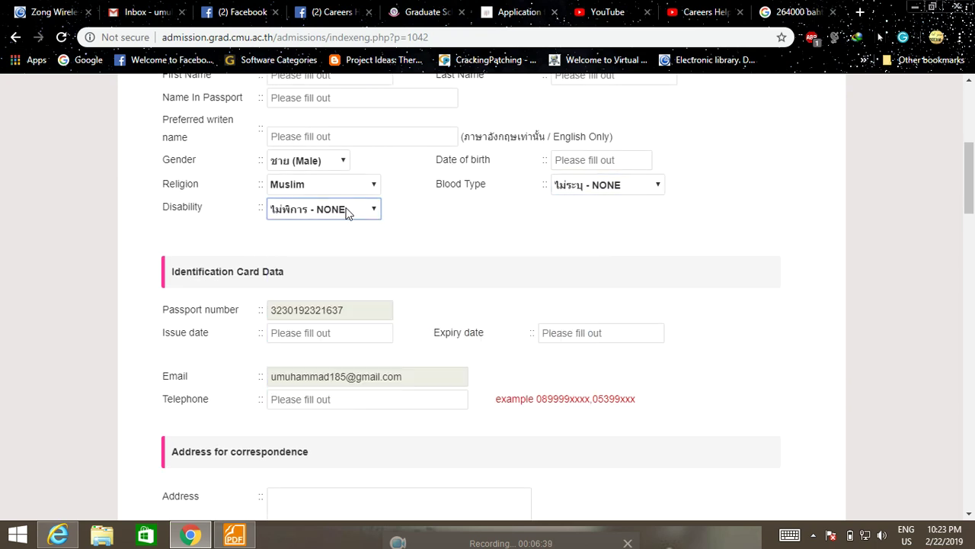
scroll(347, 213, "down", 1)
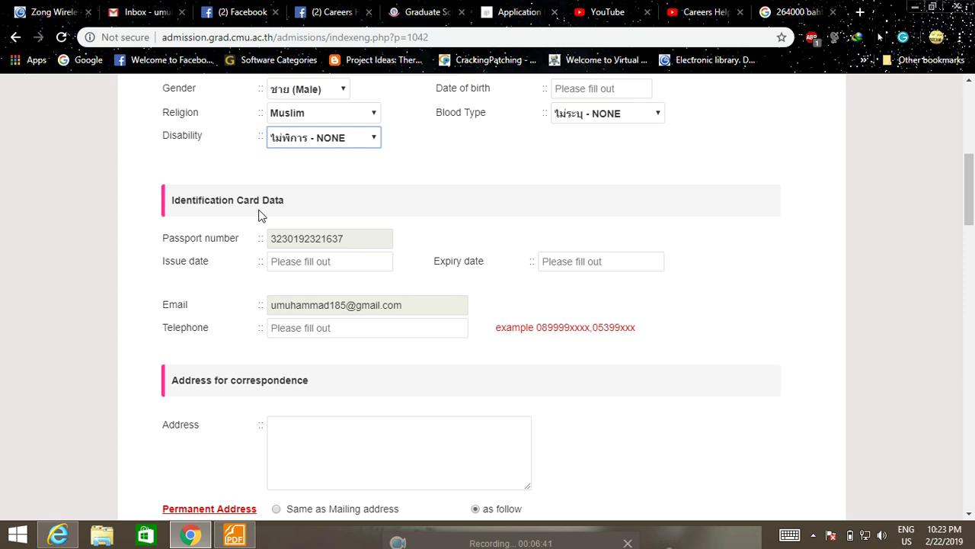
left_click(348, 239)
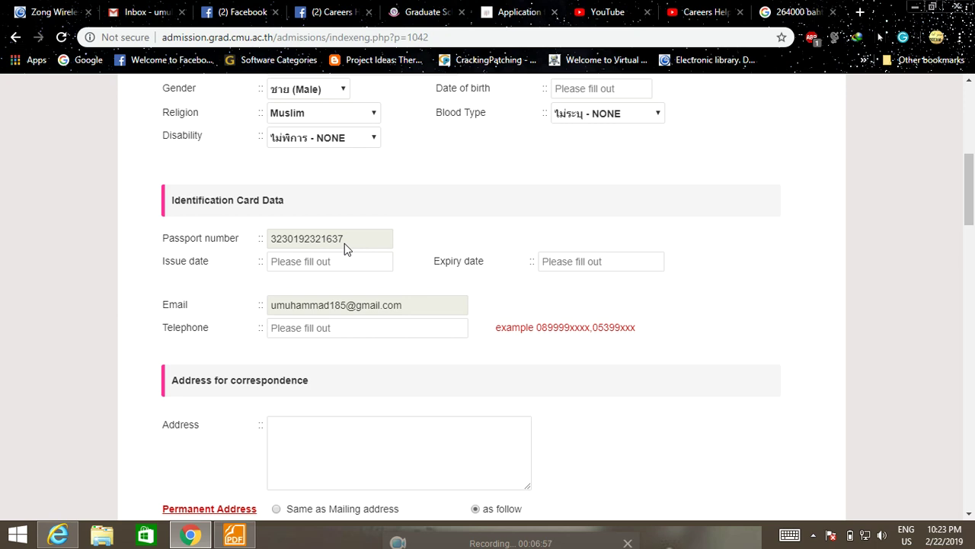
scroll(335, 236, "down", 1)
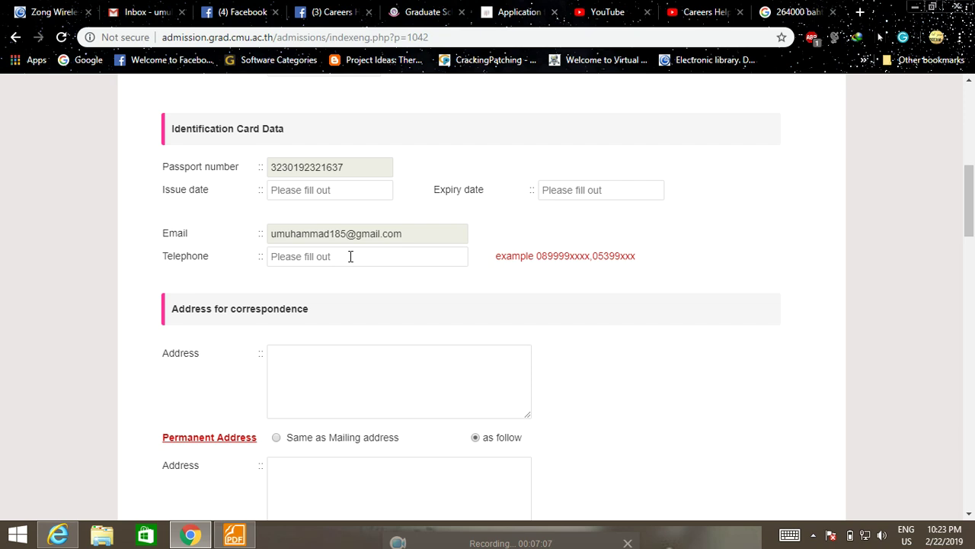
scroll(352, 257, "down", 2)
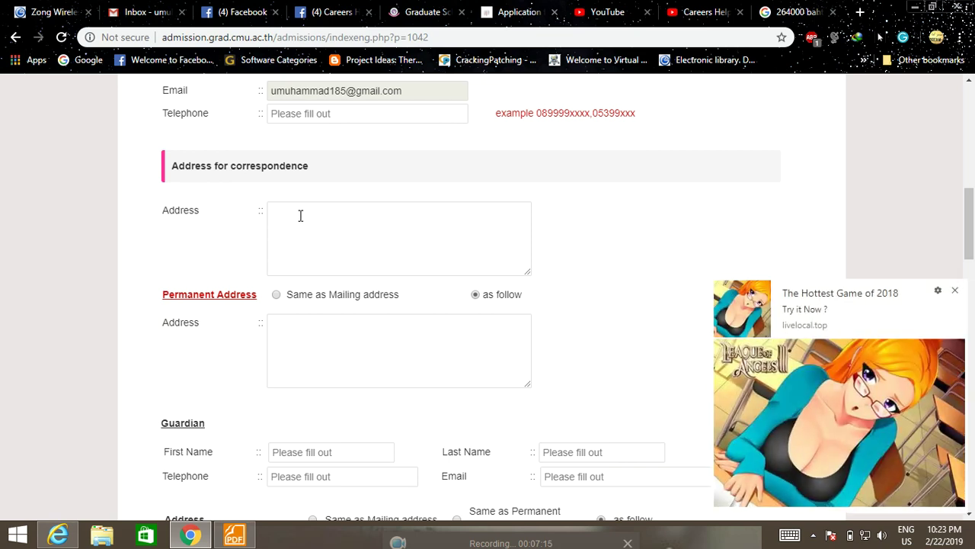
left_click(954, 291)
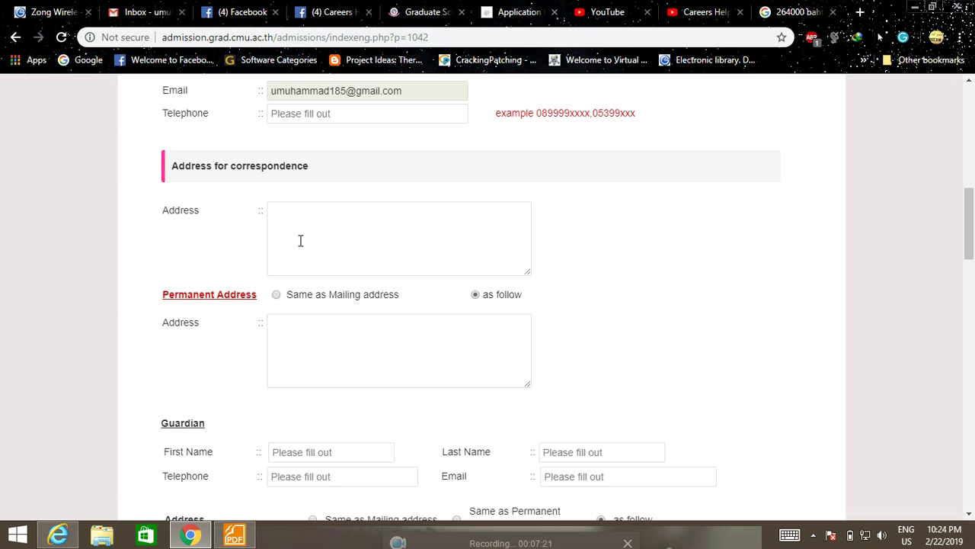
scroll(300, 241, "down", 1)
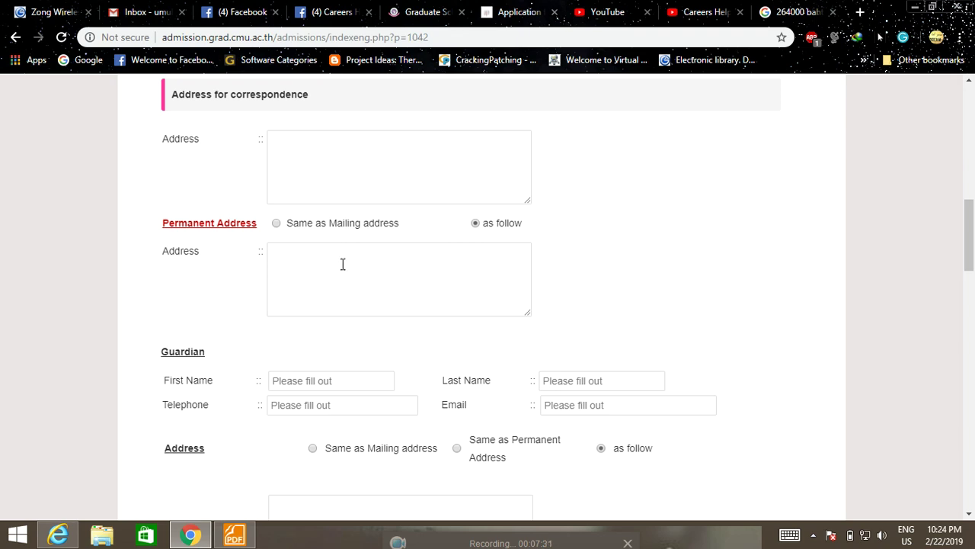
scroll(342, 263, "down", 2)
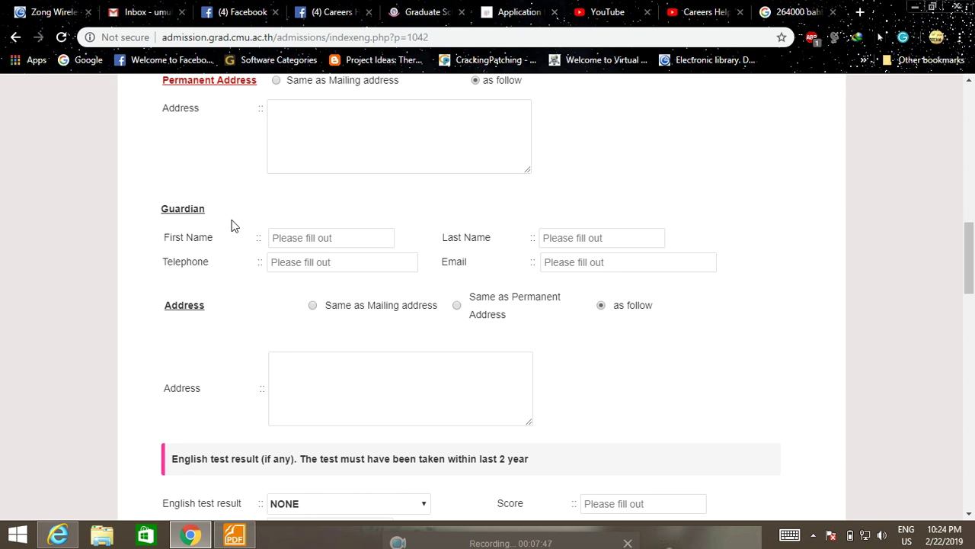
scroll(305, 233, "down", 1)
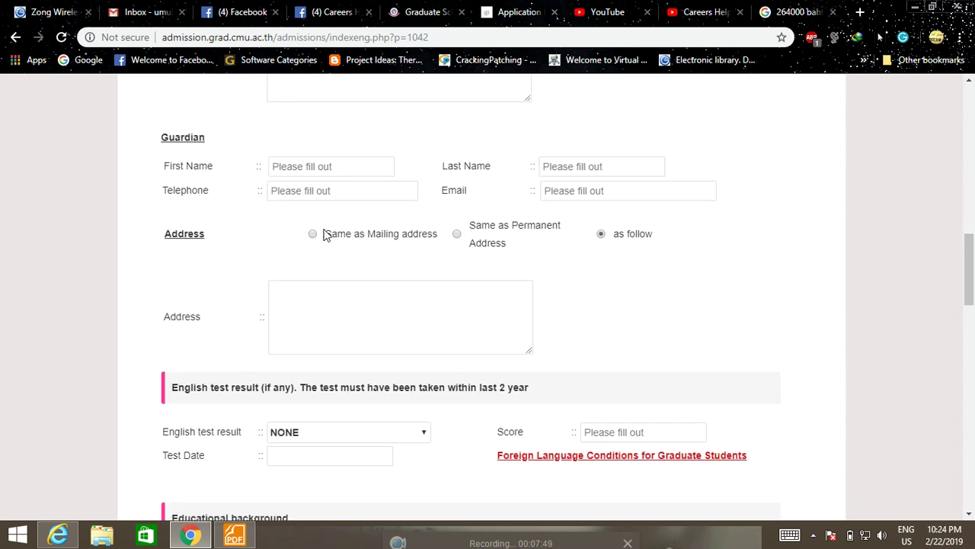
scroll(508, 244, "down", 3)
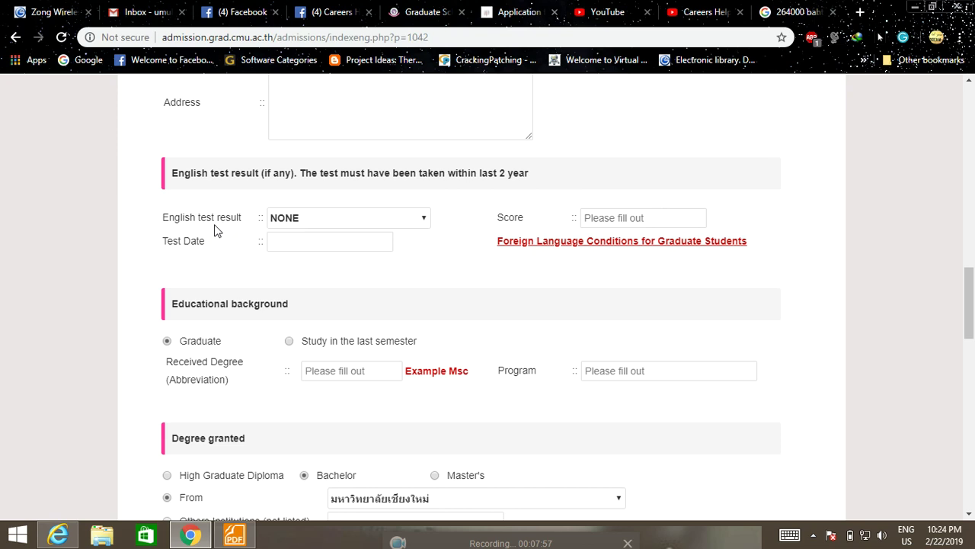
Step: Change the English test result from native speaker to NONE
left_click(413, 223)
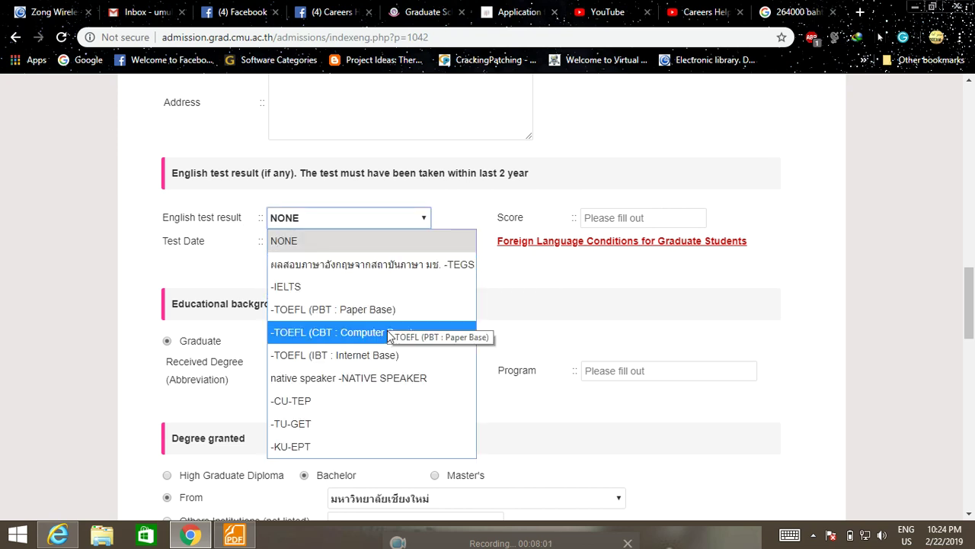
left_click(370, 385)
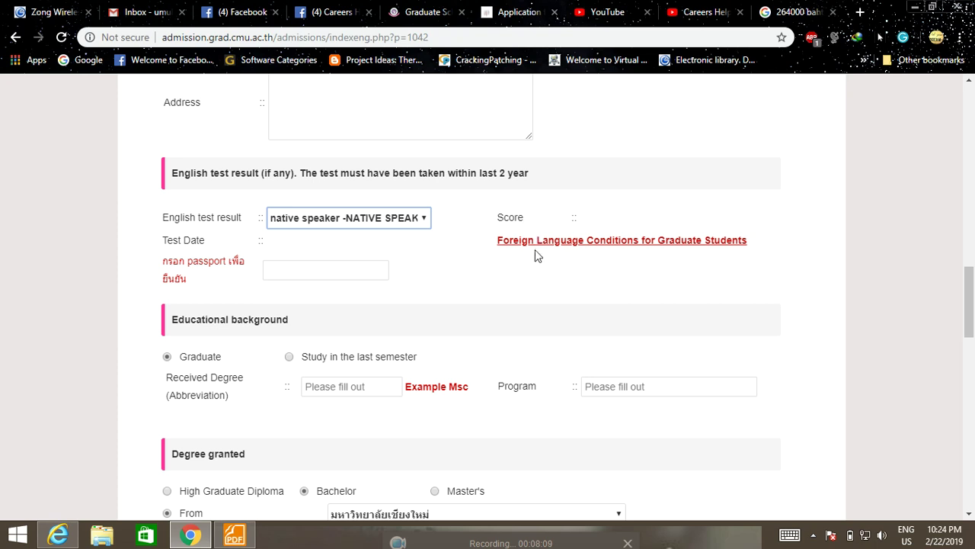
left_click(307, 272)
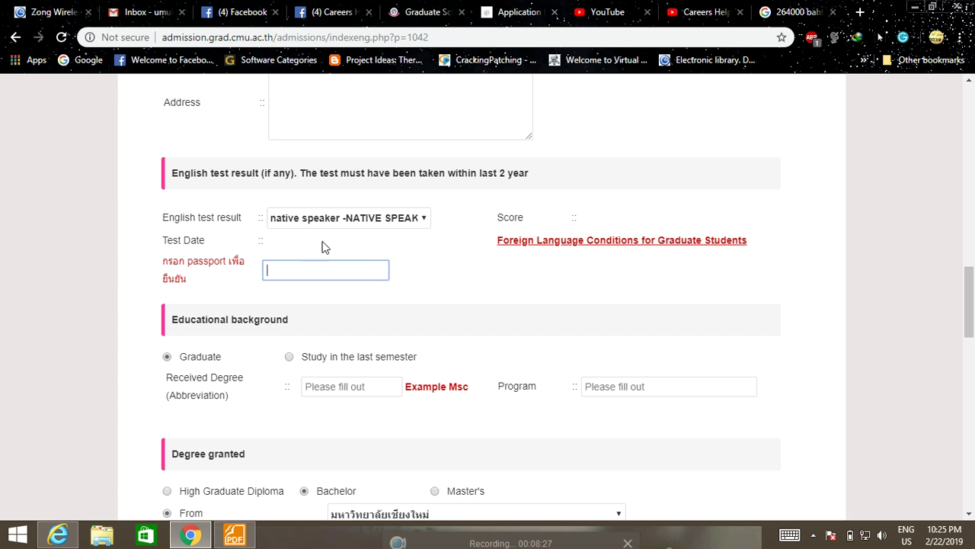
left_click(386, 219)
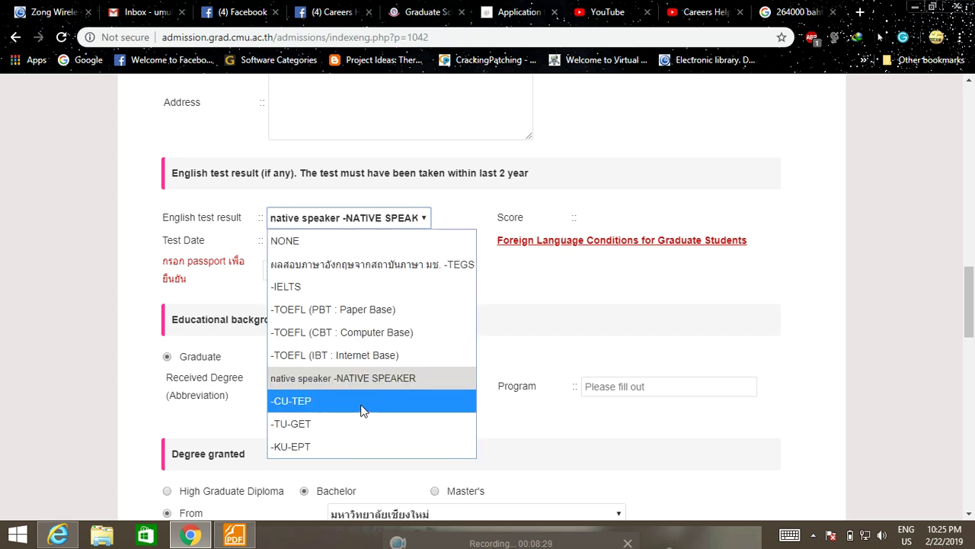
left_click(344, 240)
Step: Try the Test Date calendar and Score field, erasing the test text so both stay blank
left_click(636, 217)
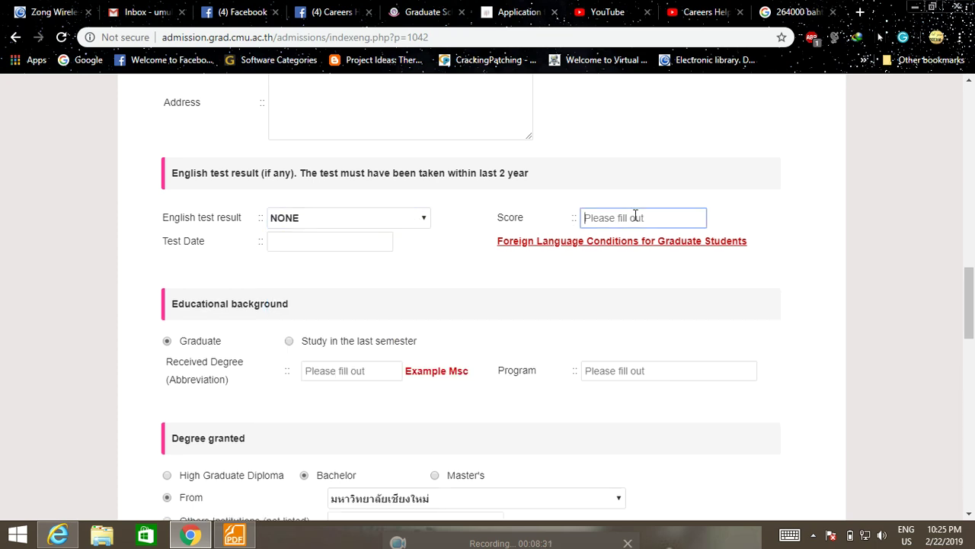
left_click(295, 239)
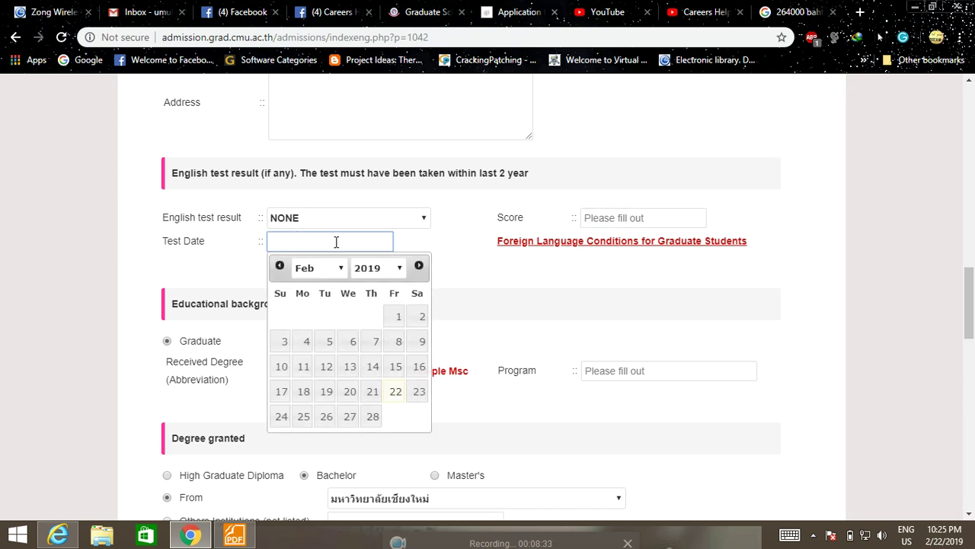
left_click(598, 216)
type("xhasdhcvdshdcdbc de")
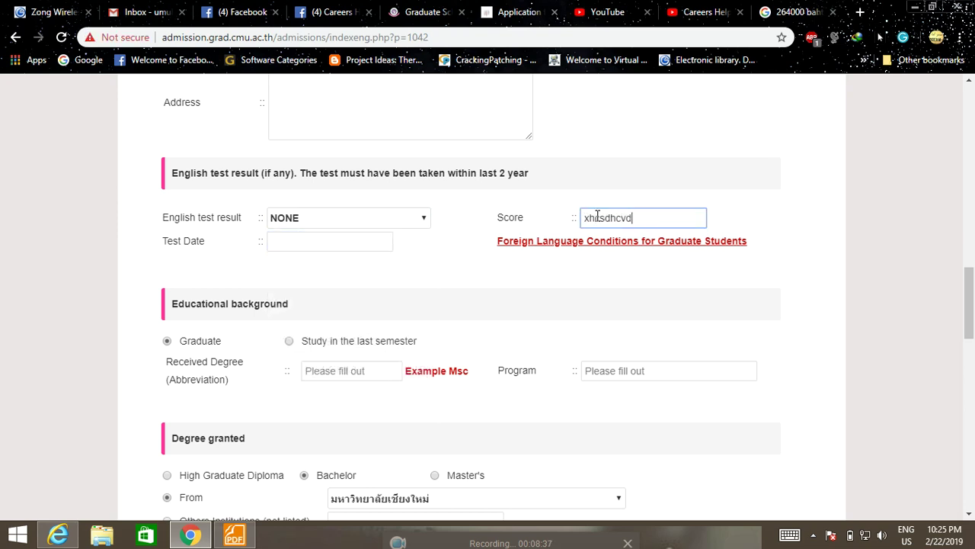
key("BackSpace")
key("BackSpace")
key("BackSpace")
key("BackSpace")
key("BackSpace")
key("BackSpace")
key("BackSpace")
key("BackSpace")
key("BackSpace")
key("BackSpace")
key("BackSpace")
key("BackSpace")
key("BackSpace")
key("BackSpace")
key("BackSpace")
key("BackSpace")
key("BackSpace")
key("BackSpace")
key("BackSpace")
scroll(540, 255, "down", 1)
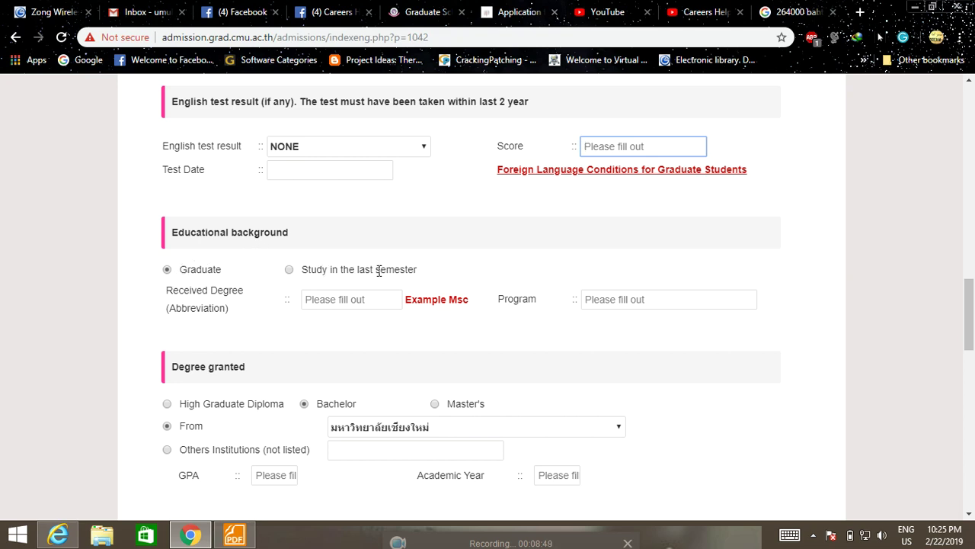
left_click(289, 271)
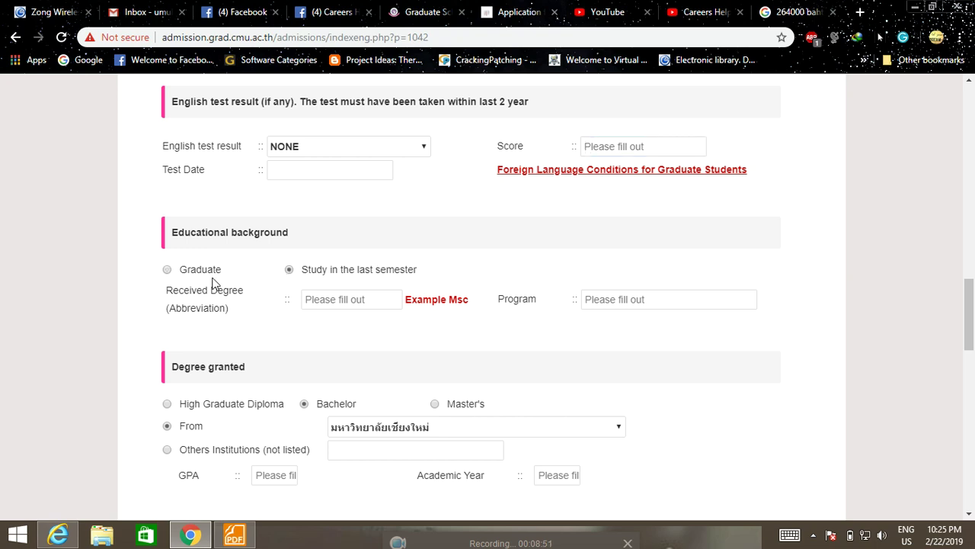
left_click(167, 271)
scroll(204, 290, "down", 1)
left_click(355, 229)
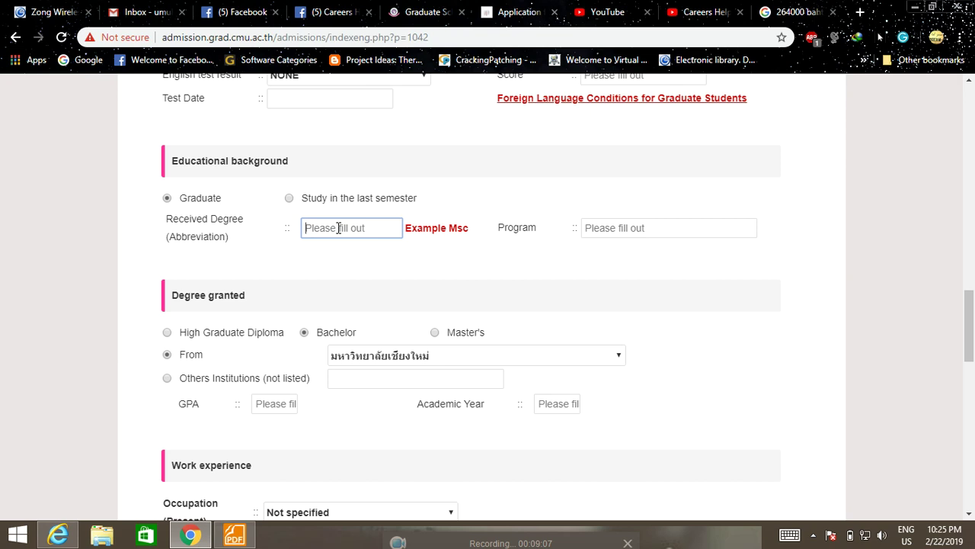
left_click(621, 229)
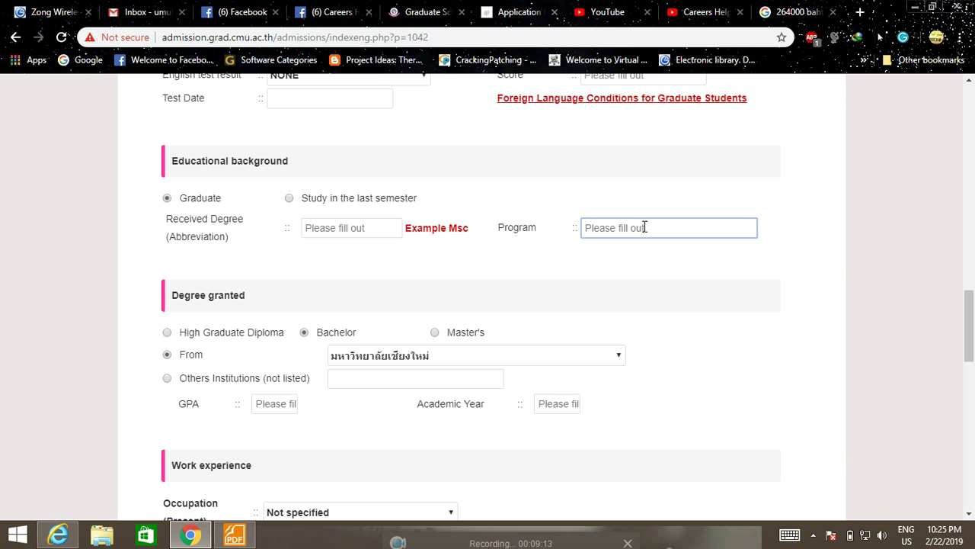
scroll(644, 227, "down", 1)
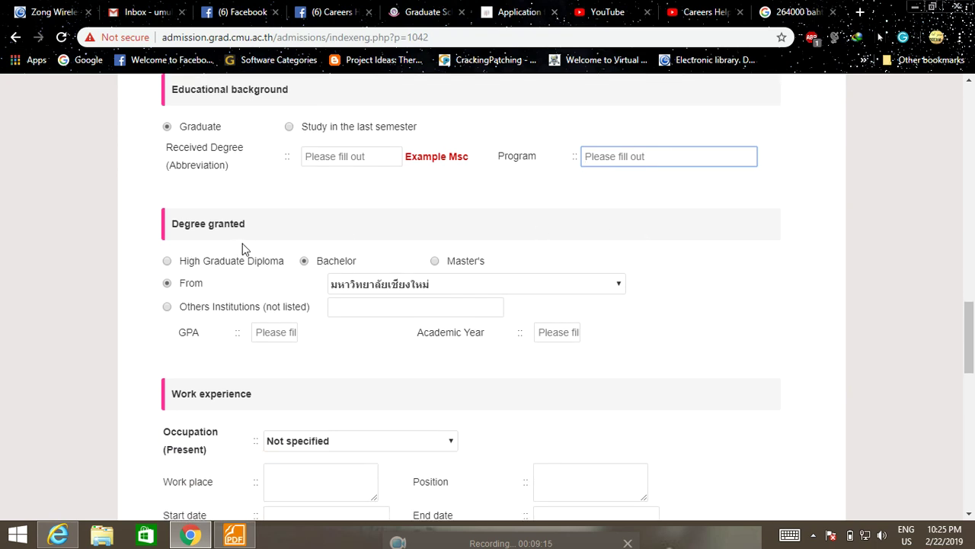
scroll(242, 244, "down", 1)
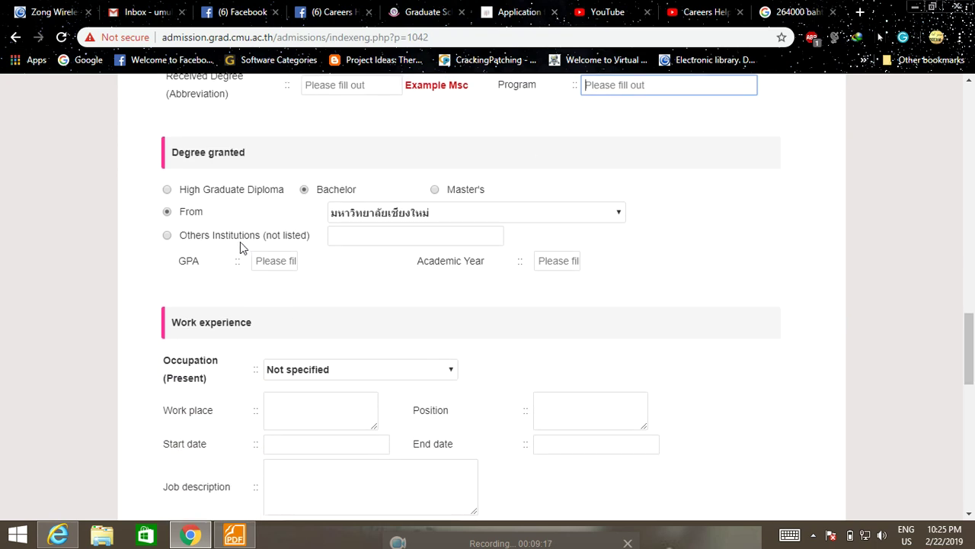
left_click(167, 190)
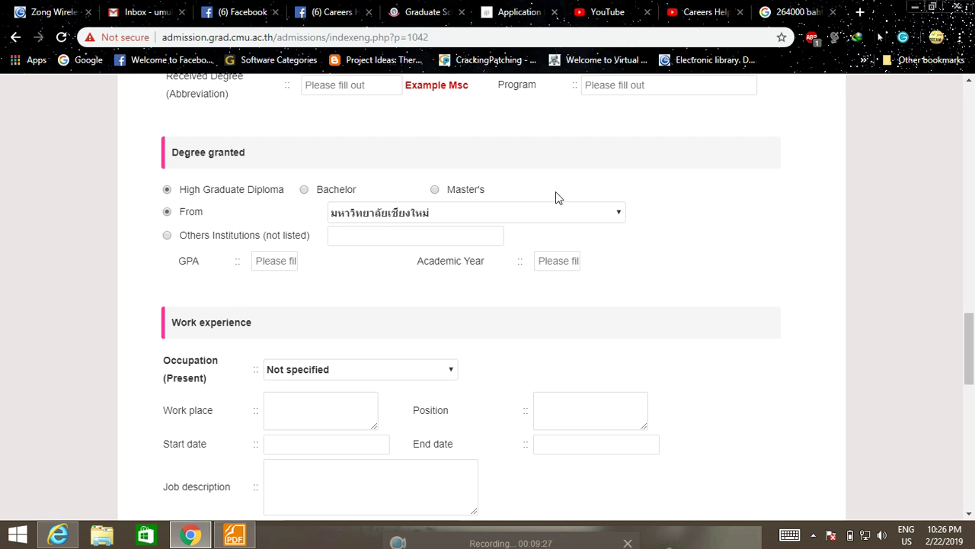
left_click(305, 190)
left_click(459, 214)
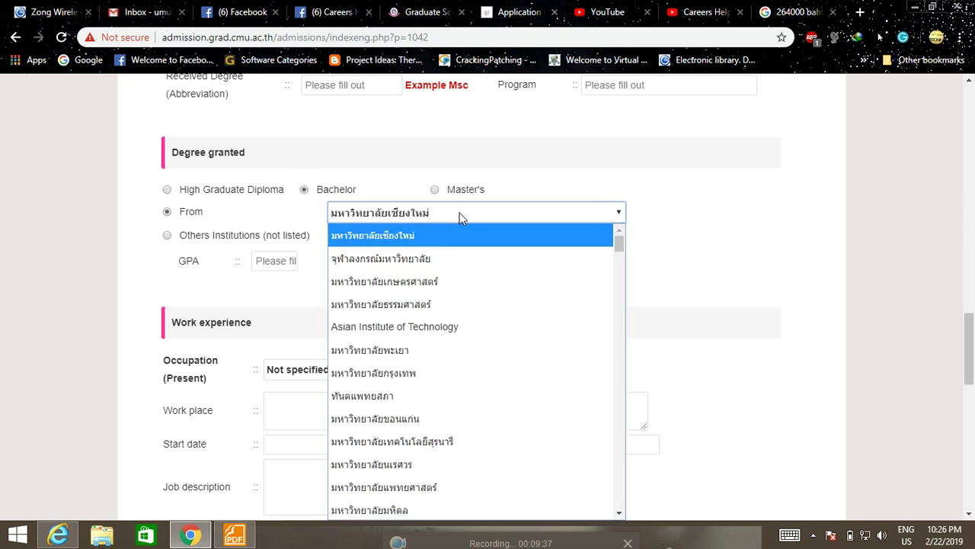
scroll(470, 311, "down", 5)
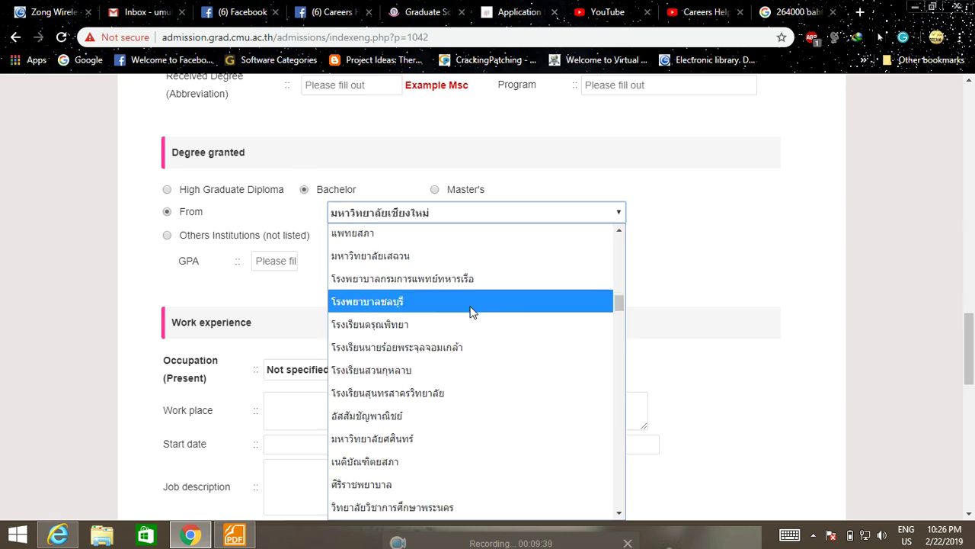
scroll(470, 310, "down", 5)
scroll(470, 310, "up", 3)
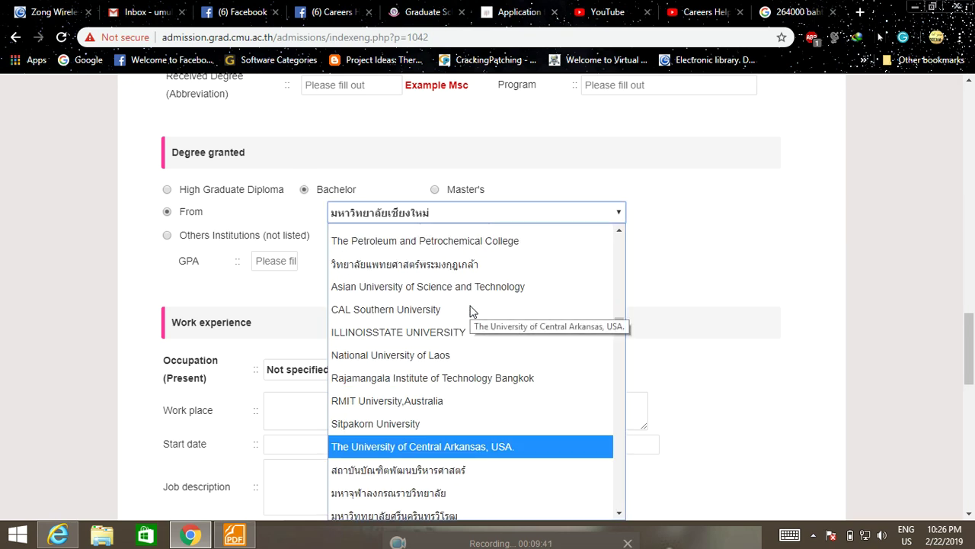
scroll(409, 288, "down", 5)
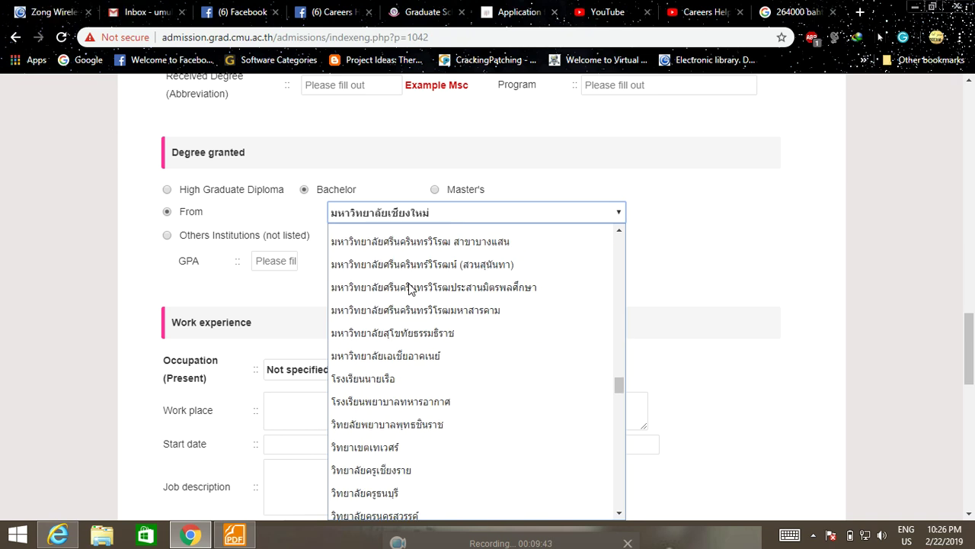
scroll(410, 288, "down", 3)
scroll(409, 288, "down", 15)
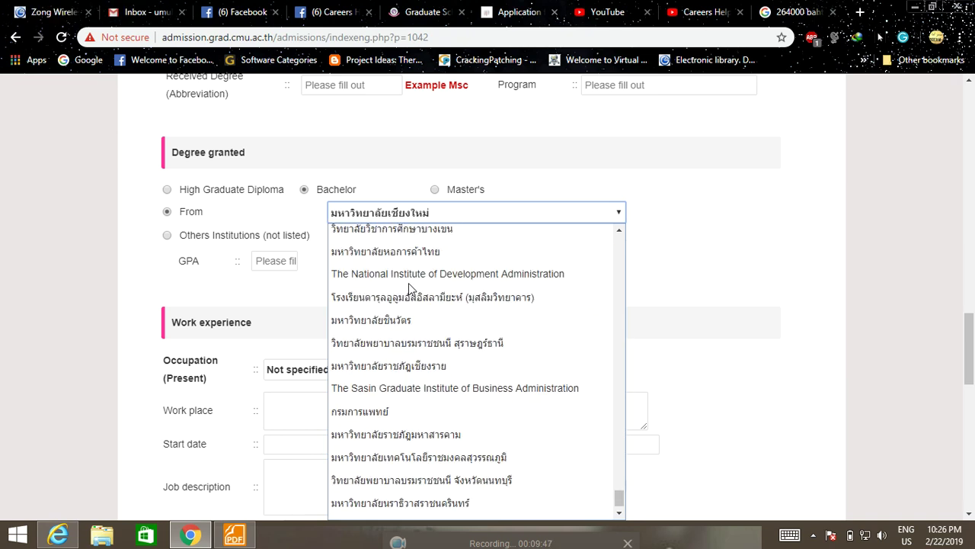
scroll(408, 282, "down", 1)
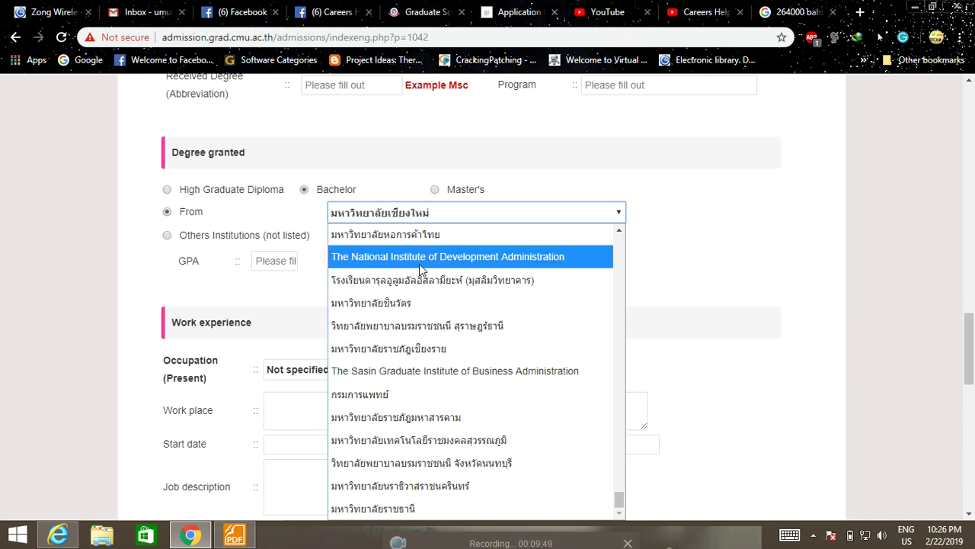
scroll(410, 321, "up", 8)
scroll(410, 321, "up", 6)
left_click(697, 281)
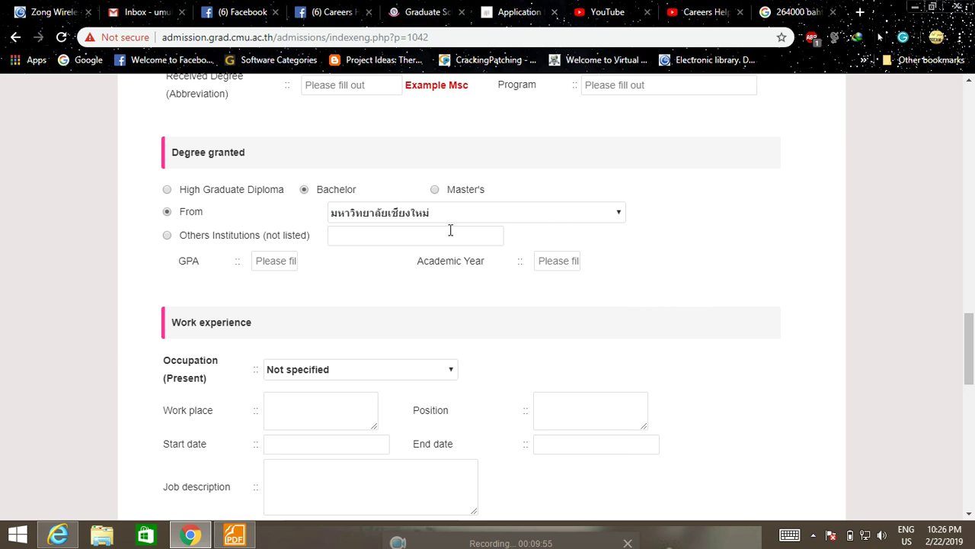
left_click(579, 217)
scroll(467, 342, "down", 8)
scroll(471, 339, "down", 15)
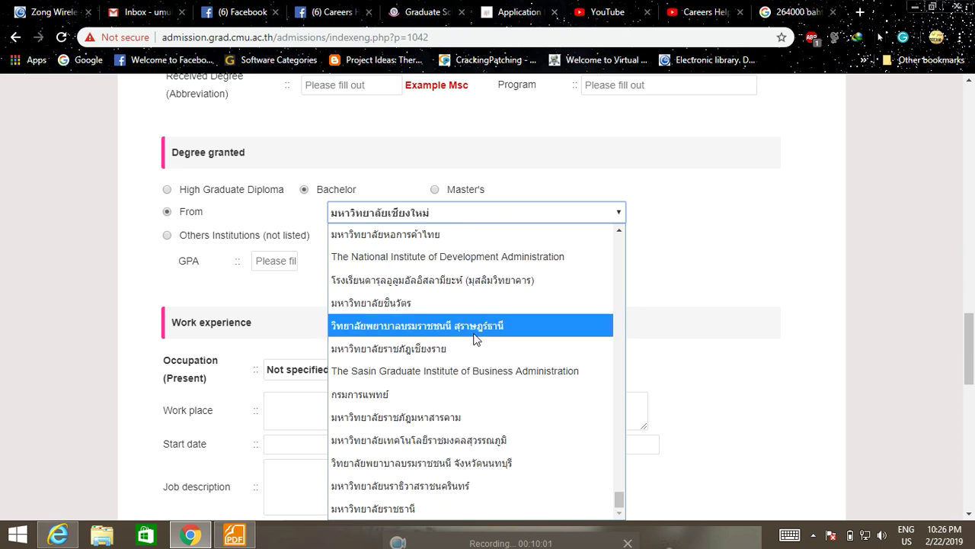
left_click(792, 271)
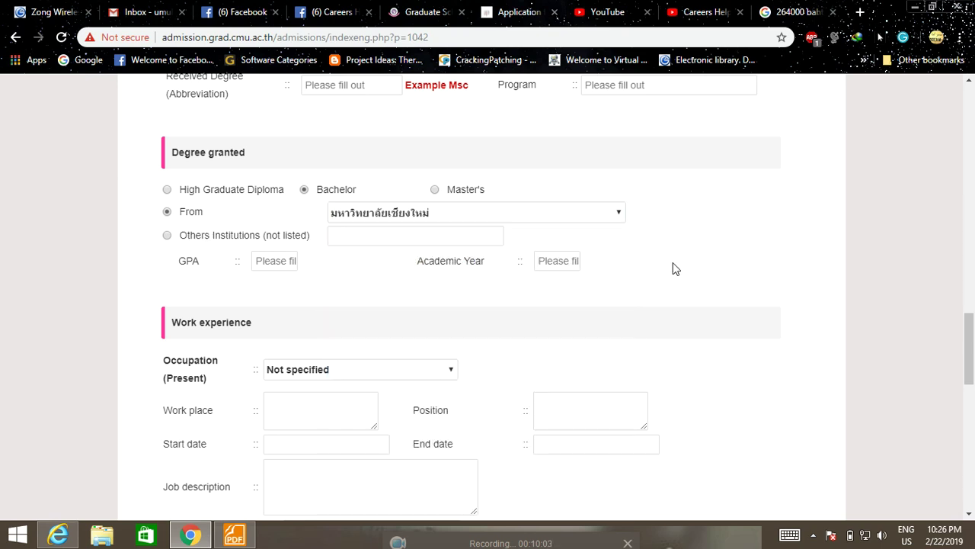
Step: Choose 'Others Institutions (not listed)' and step through its name, GPA and Academic Year fields
left_click(168, 235)
left_click(387, 242)
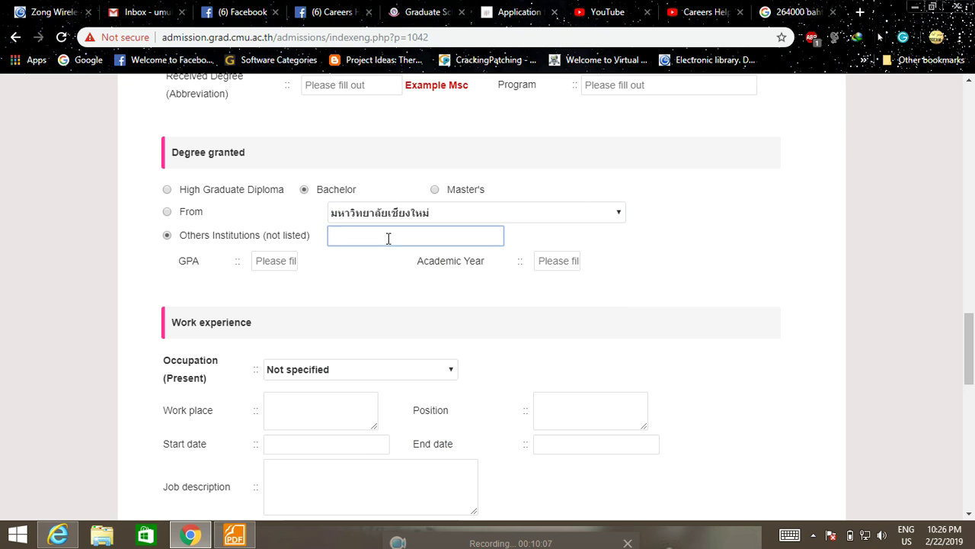
left_click(266, 262)
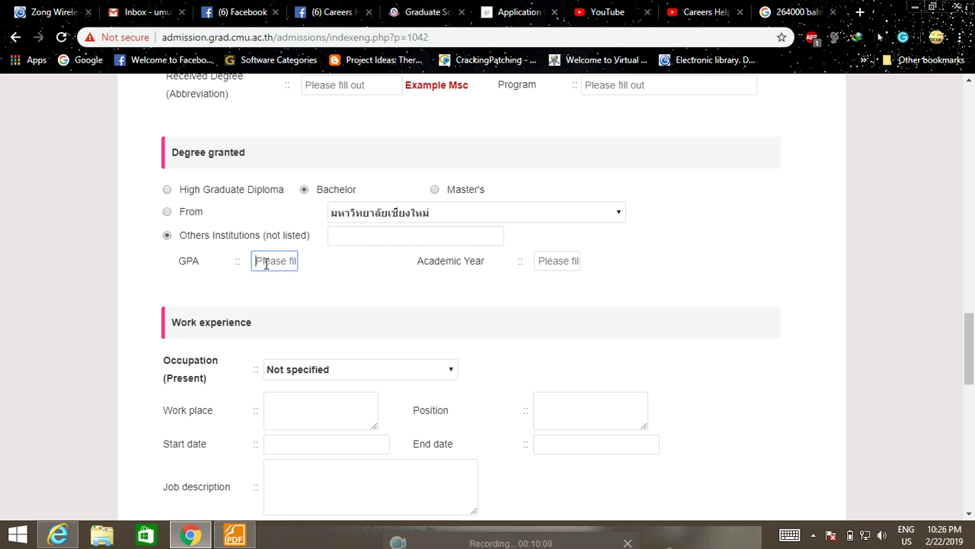
left_click(554, 262)
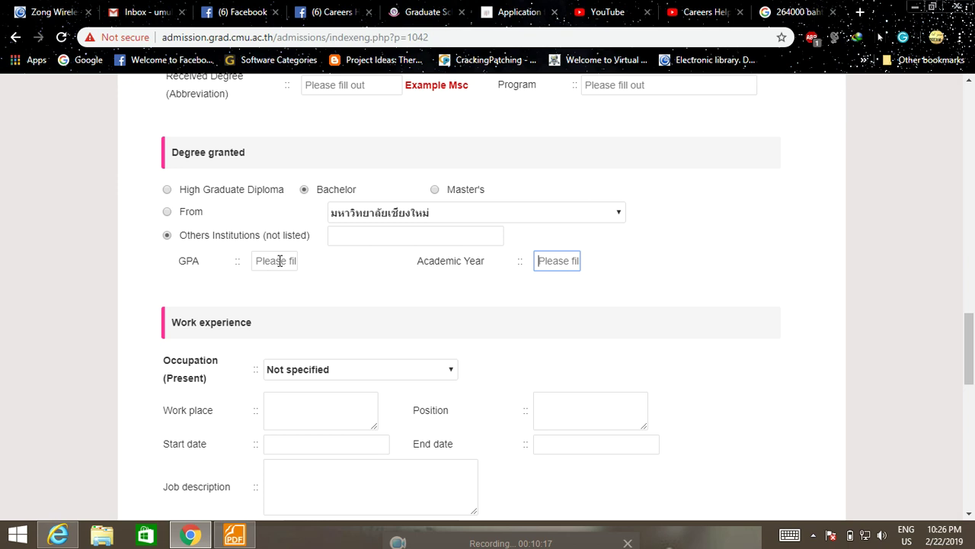
scroll(424, 312, "down", 2)
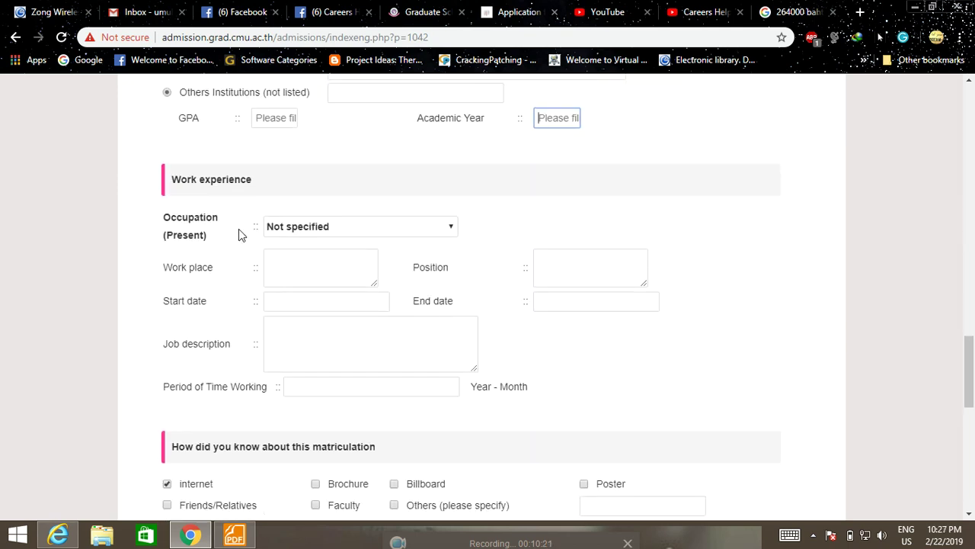
left_click(385, 226)
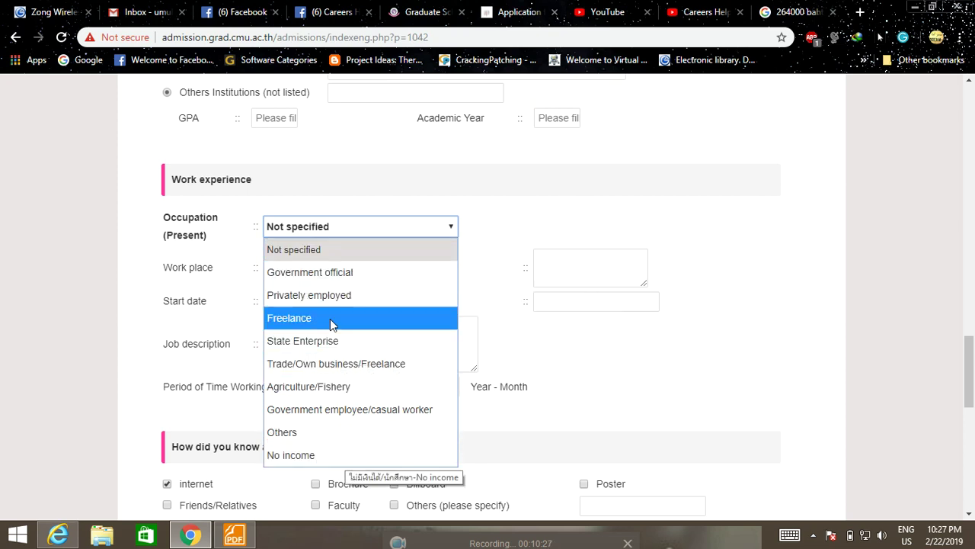
left_click(503, 218)
scroll(288, 274, "down", 1)
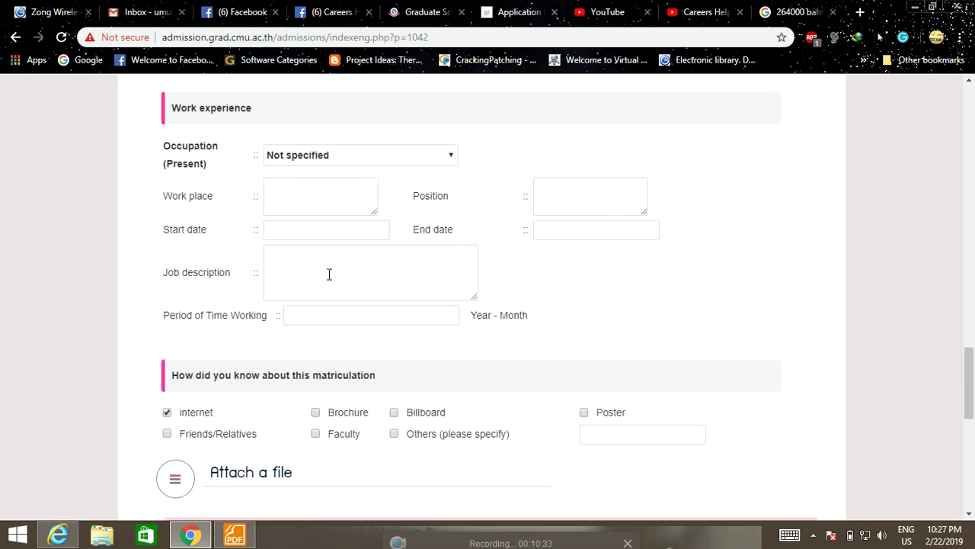
scroll(346, 263, "down", 1)
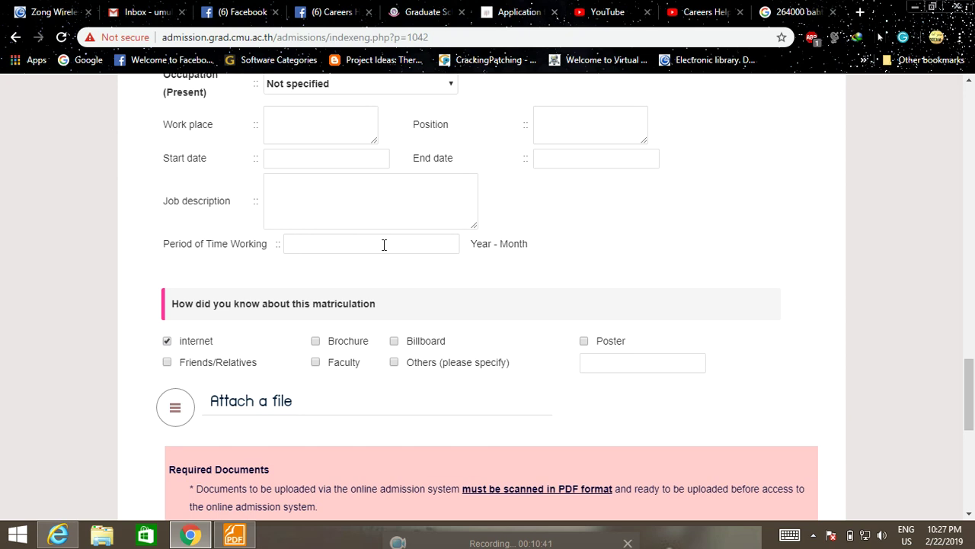
scroll(383, 246, "down", 1)
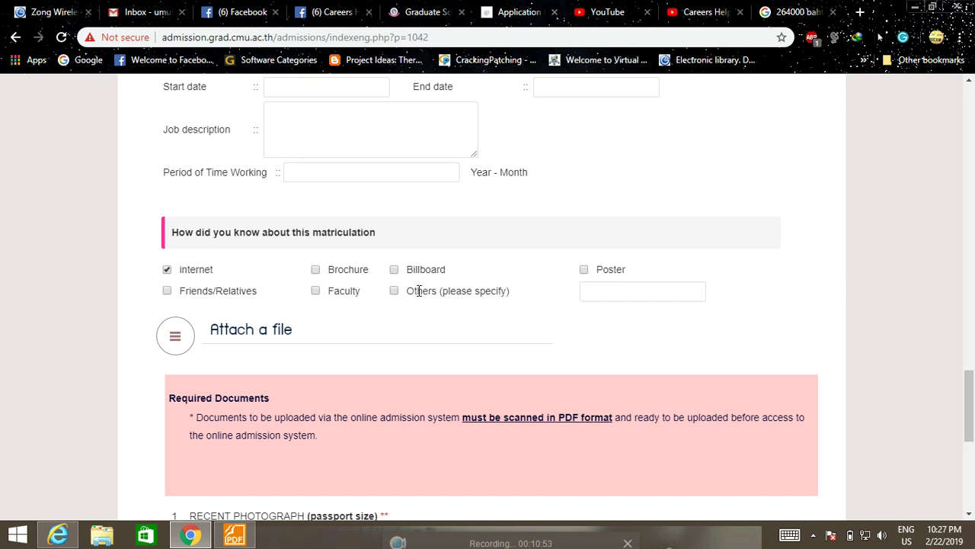
scroll(403, 273, "down", 2)
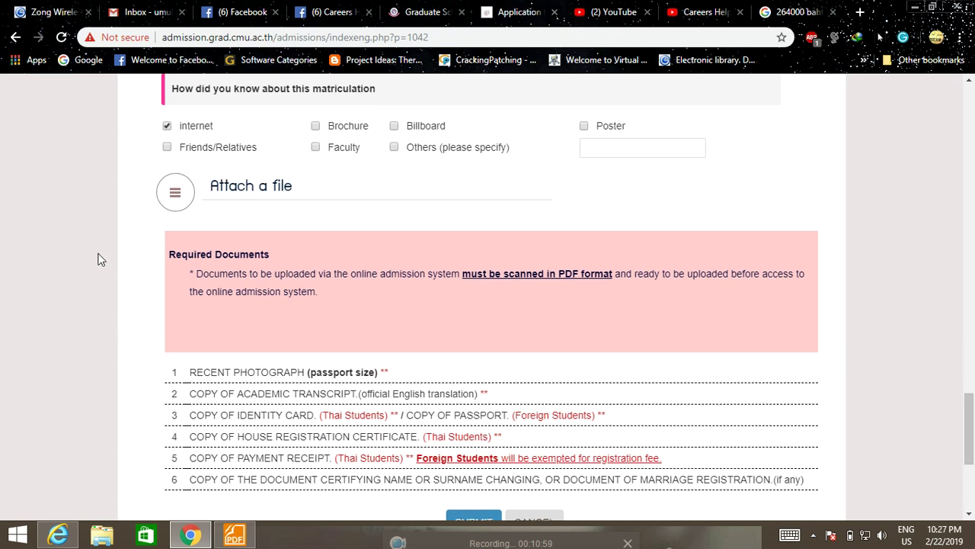
scroll(103, 258, "down", 1)
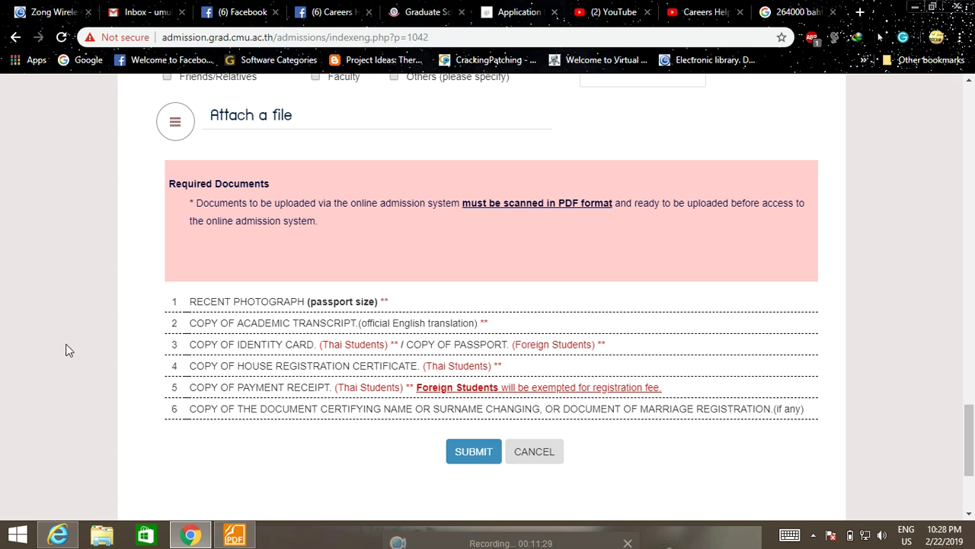
scroll(77, 347, "down", 1)
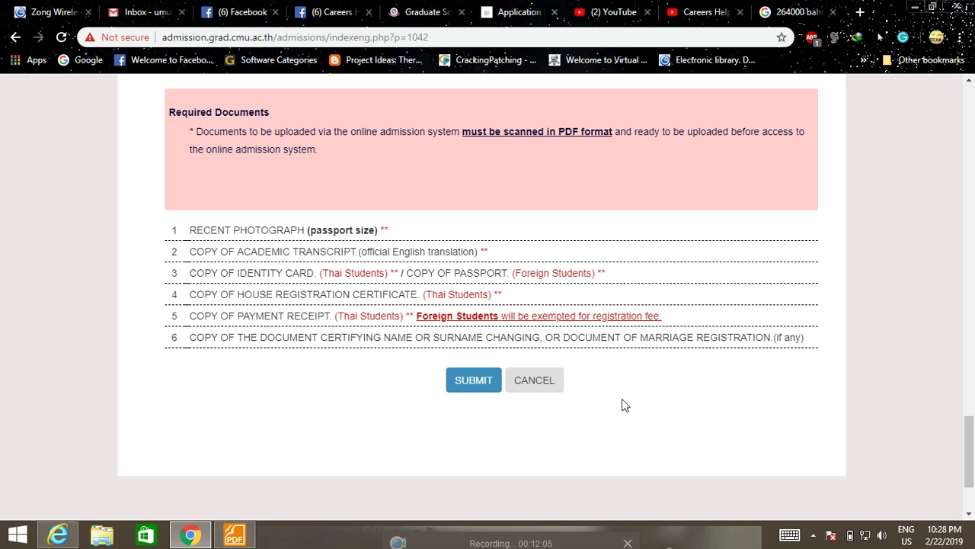
scroll(594, 405, "up", 3)
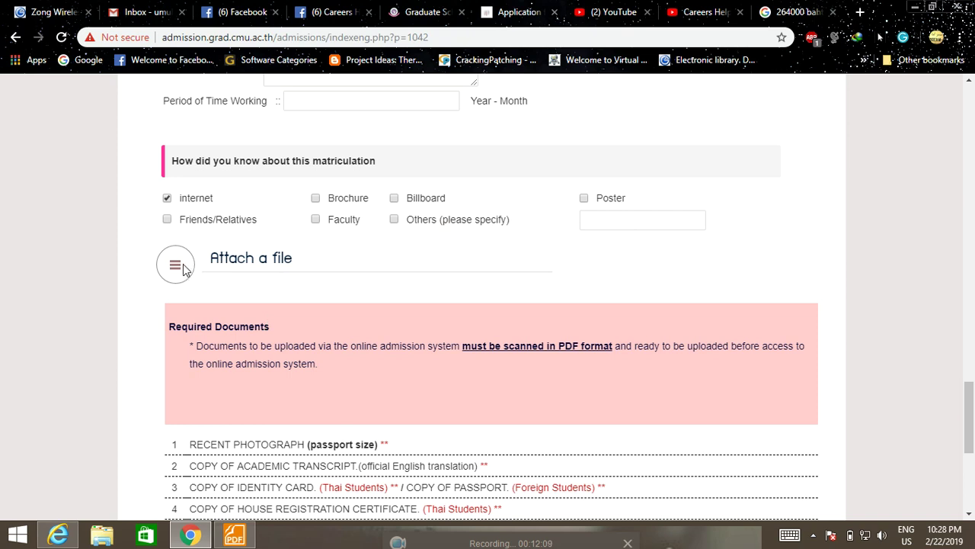
scroll(244, 327, "down", 3)
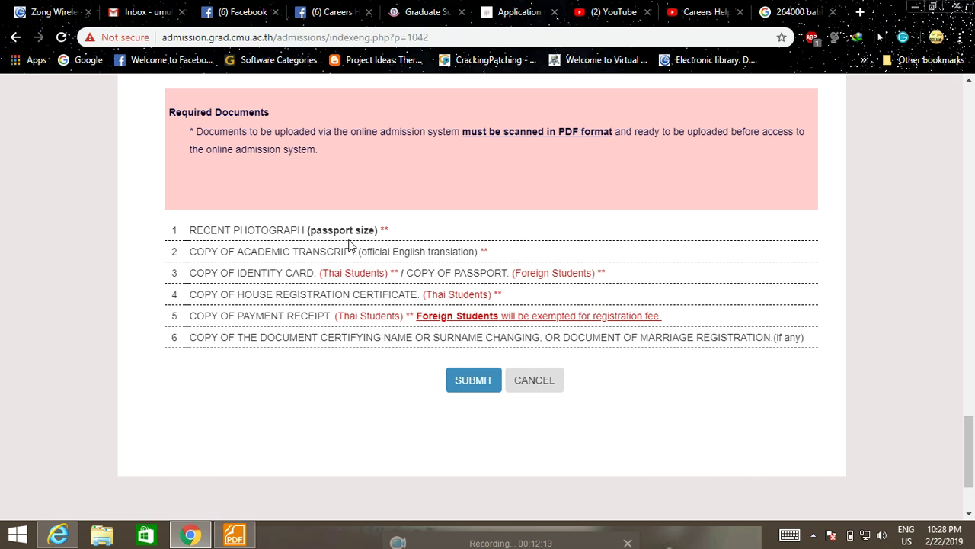
scroll(261, 309, "down", 2)
scroll(261, 310, "up", 3)
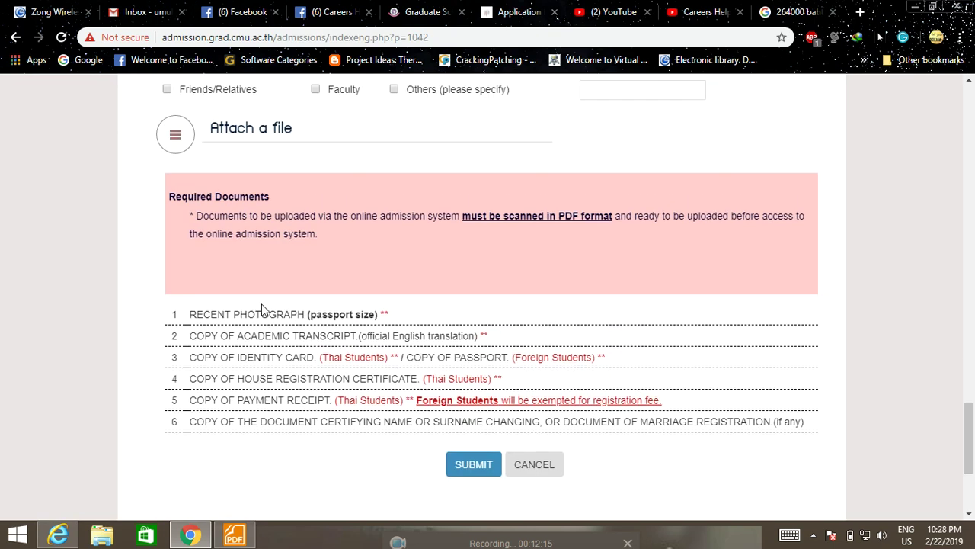
scroll(261, 309, "up", 2)
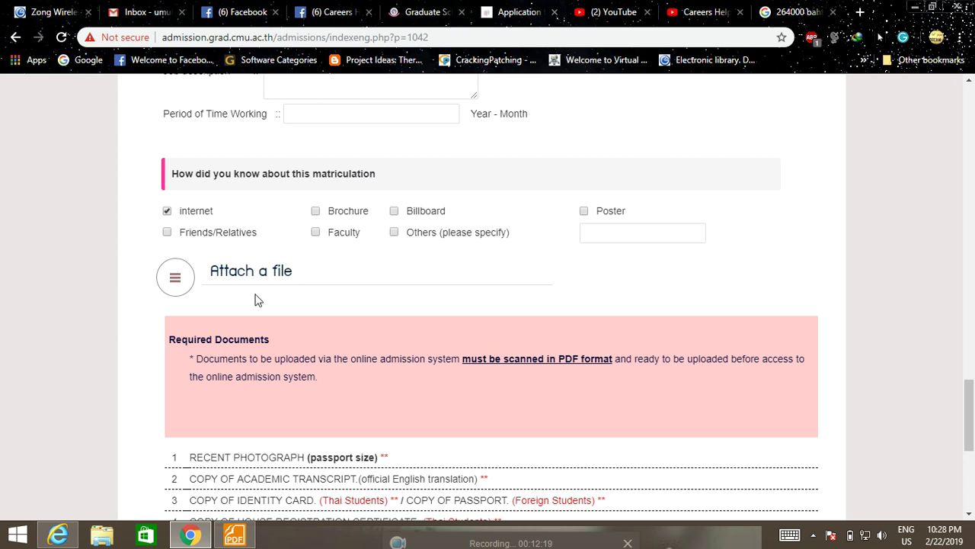
scroll(358, 338, "up", 1)
Step: Scroll up and down through the filled application form, then return to the scholarship news tab
scroll(353, 333, "up", 12)
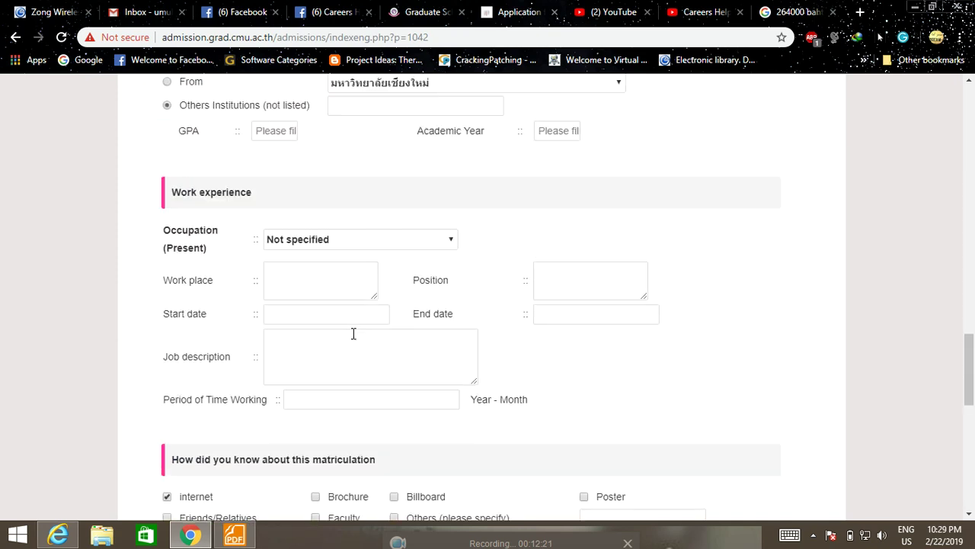
scroll(353, 335, "up", 10)
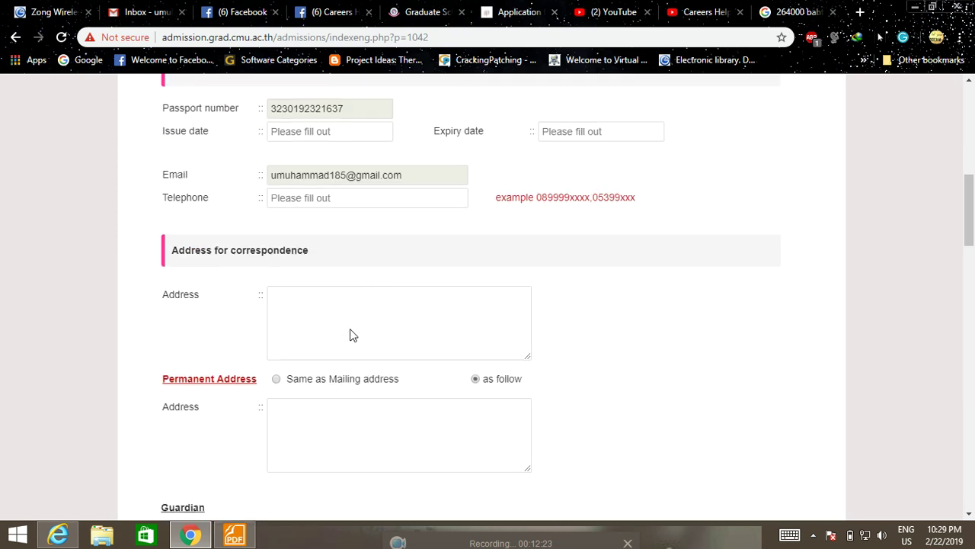
scroll(351, 329, "down", 7)
scroll(352, 329, "down", 15)
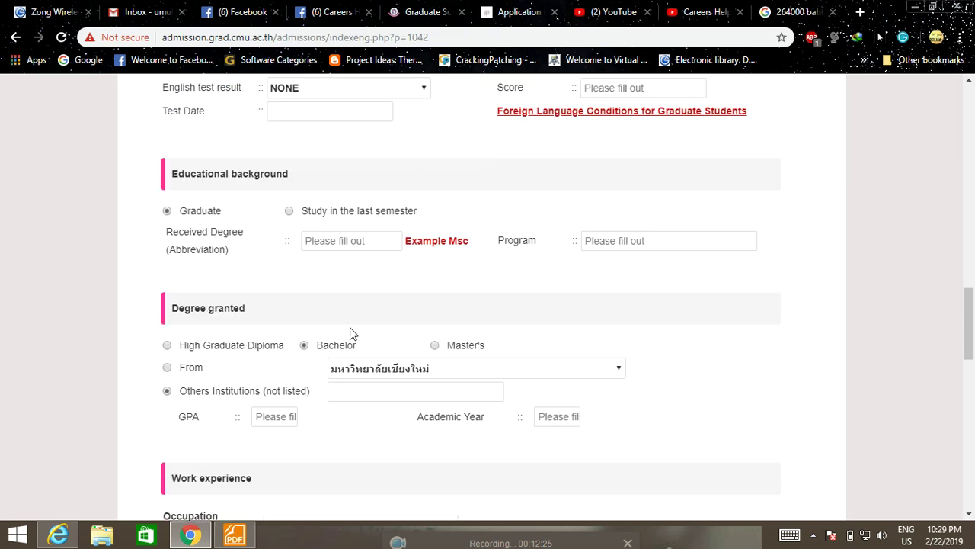
scroll(353, 333, "down", 2)
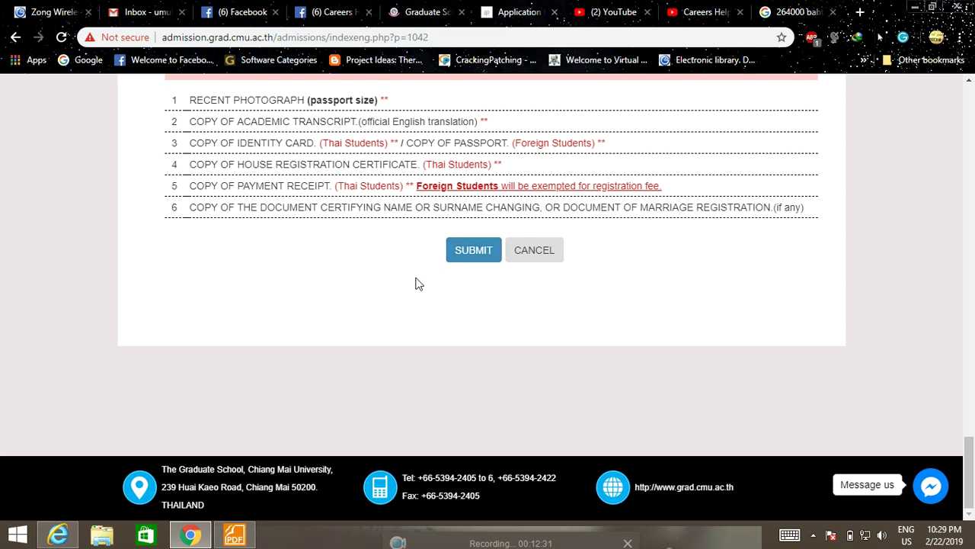
scroll(418, 284, "up", 3)
scroll(417, 284, "up", 18)
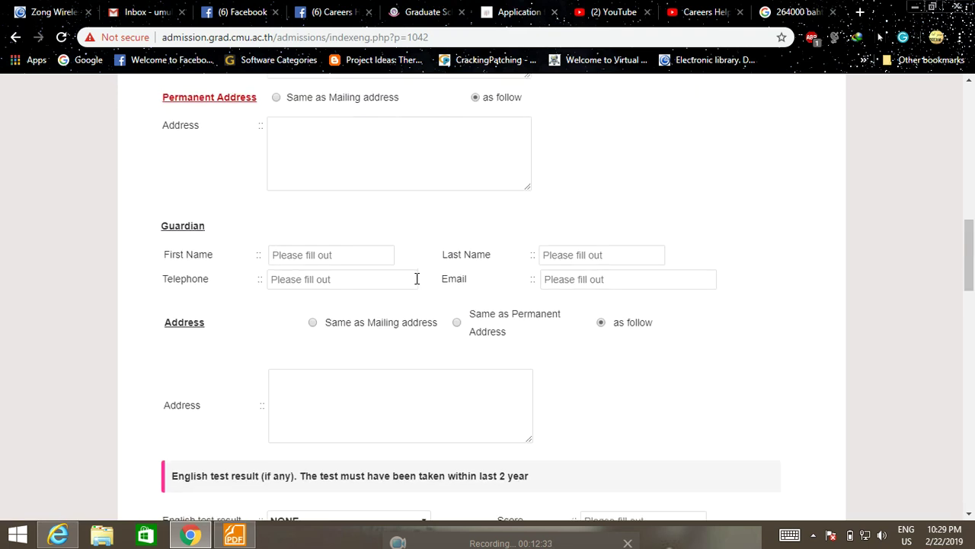
scroll(416, 279, "up", 9)
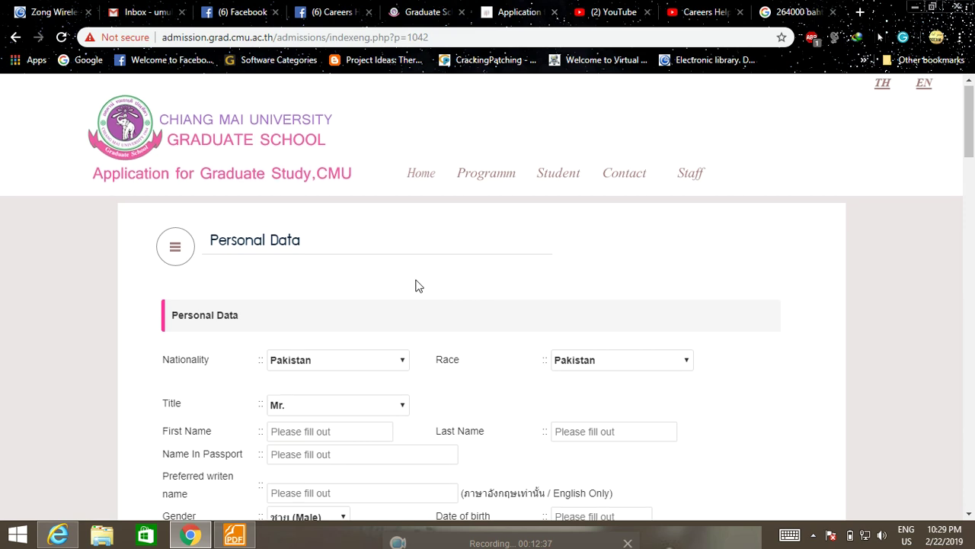
scroll(418, 286, "down", 20)
scroll(404, 293, "down", 9)
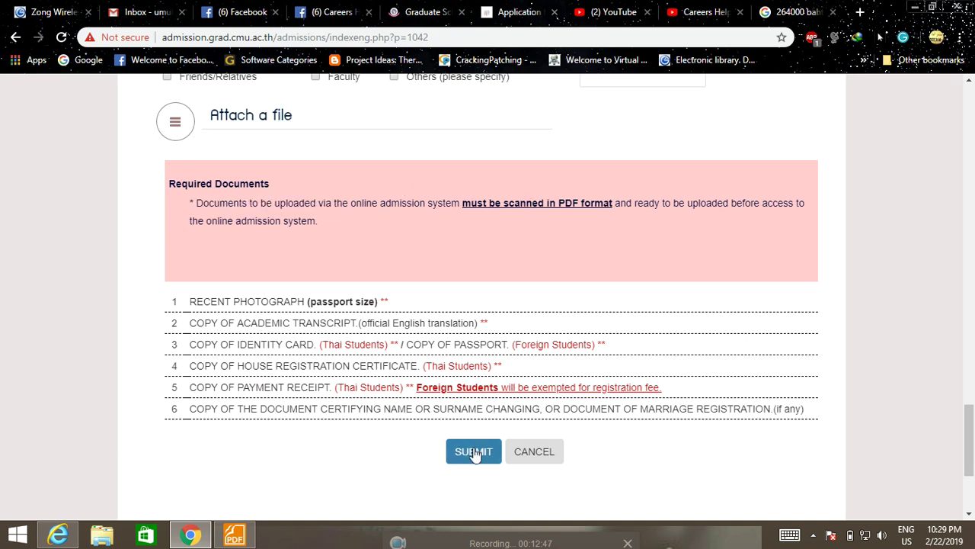
scroll(474, 363, "up", 3)
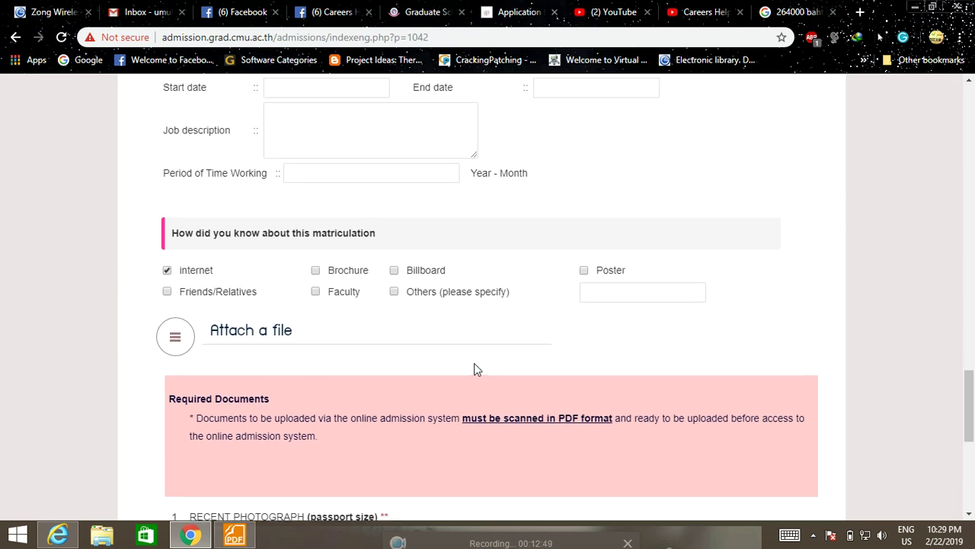
scroll(474, 364, "up", 4)
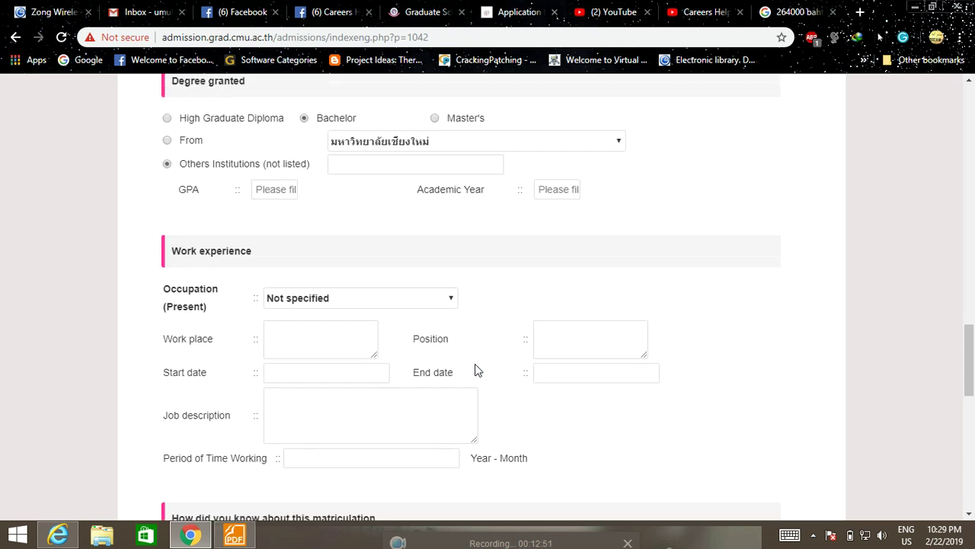
scroll(379, 381, "up", 7)
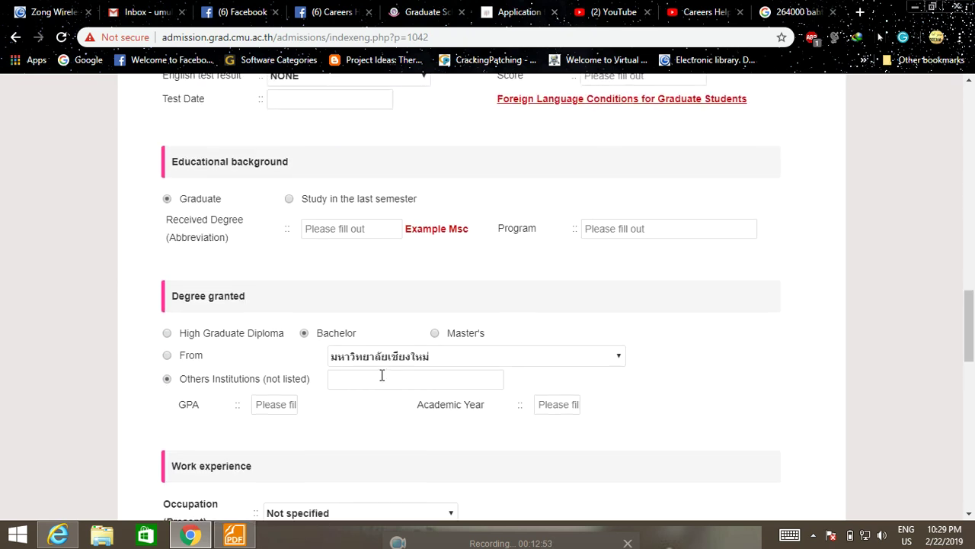
scroll(384, 379, "up", 15)
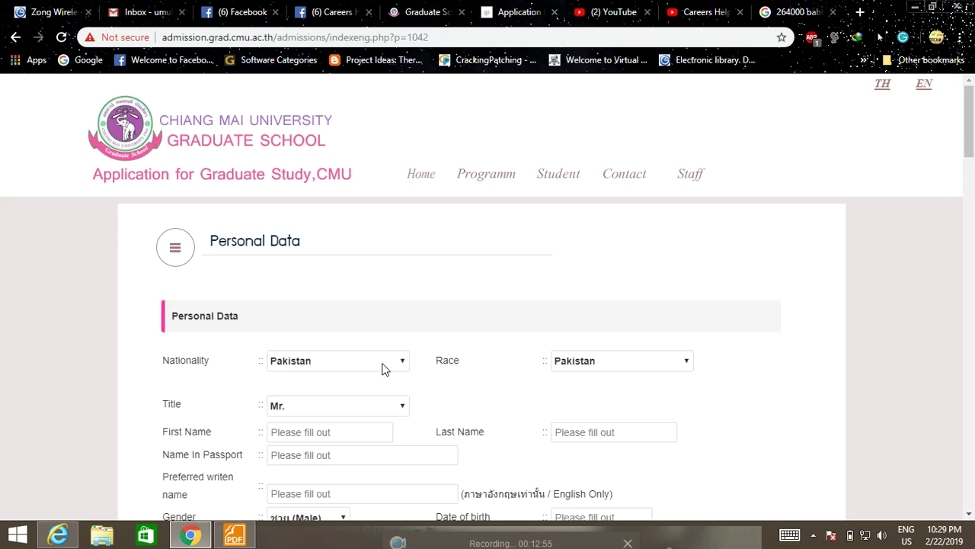
left_click(439, 11)
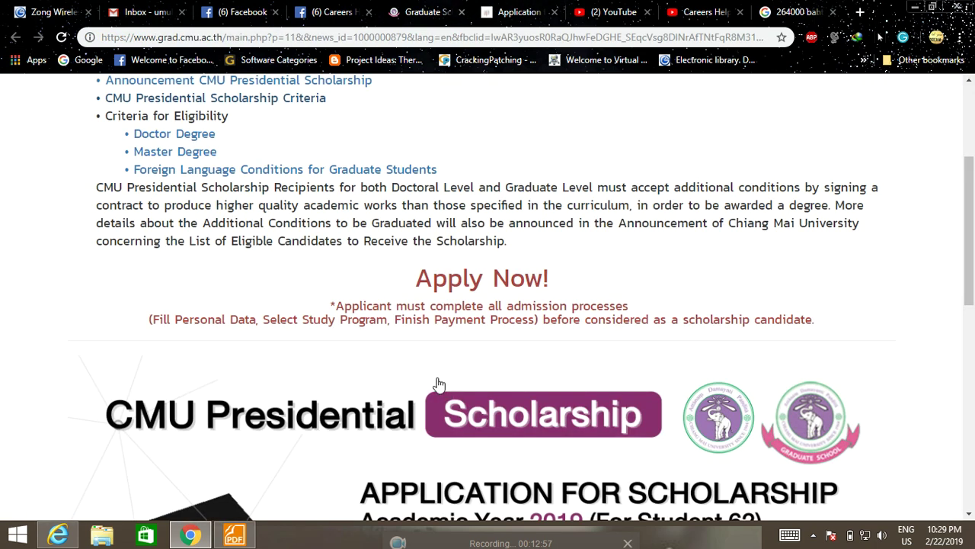
scroll(428, 365, "up", 2)
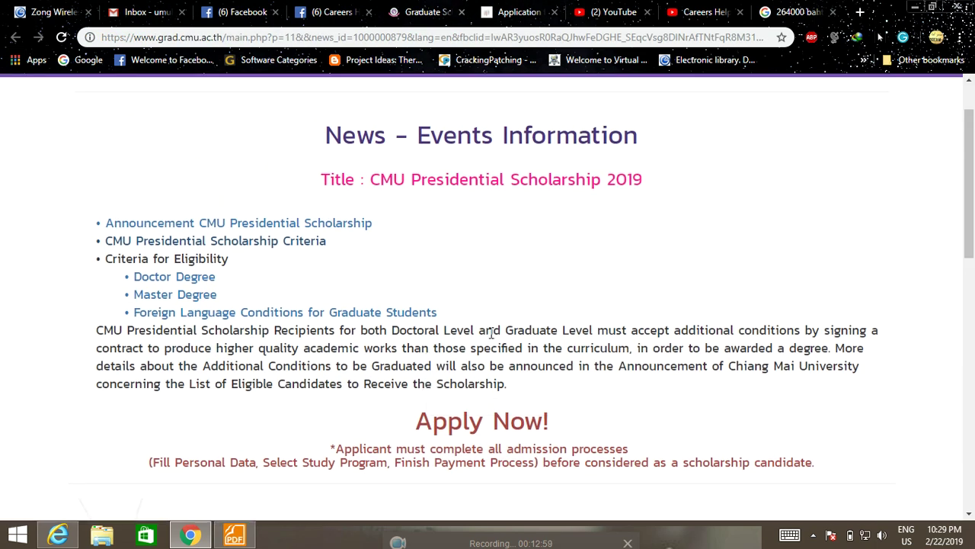
scroll(496, 333, "down", 1)
scroll(496, 338, "down", 1)
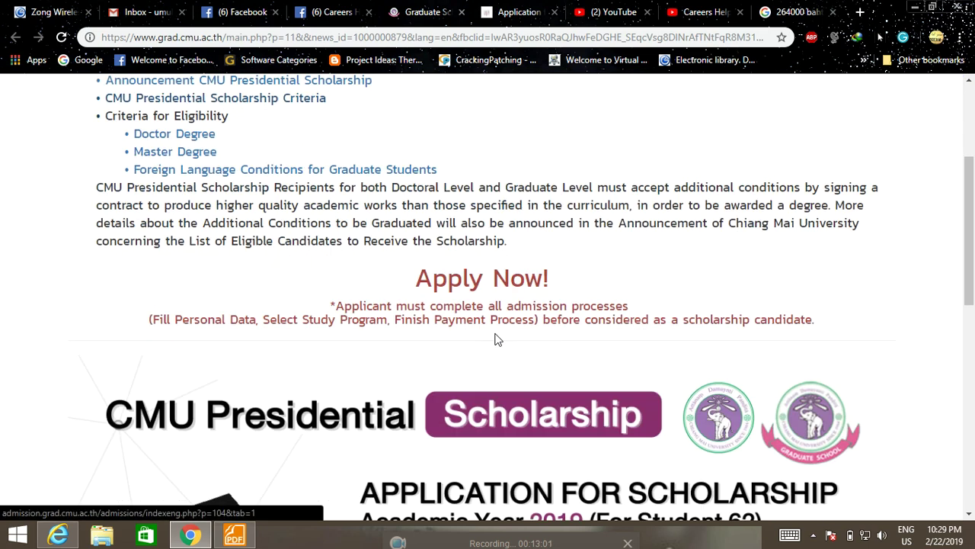
scroll(496, 340, "down", 5)
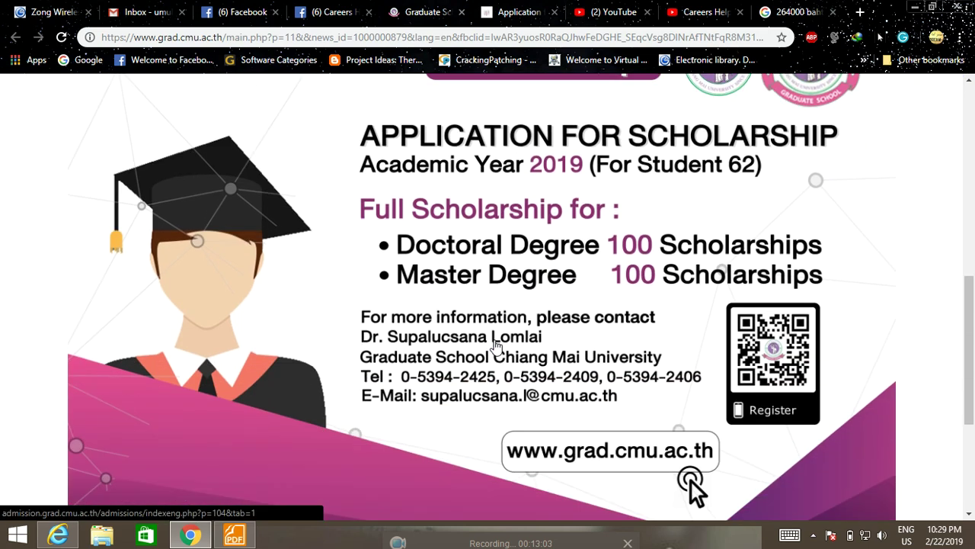
scroll(449, 361, "up", 1)
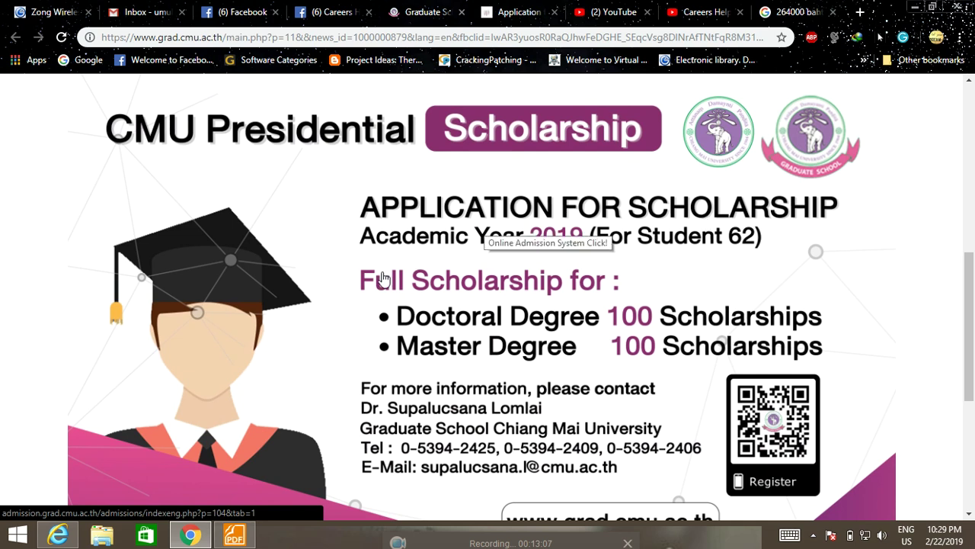
scroll(449, 270, "down", 1)
scroll(449, 271, "down", 4)
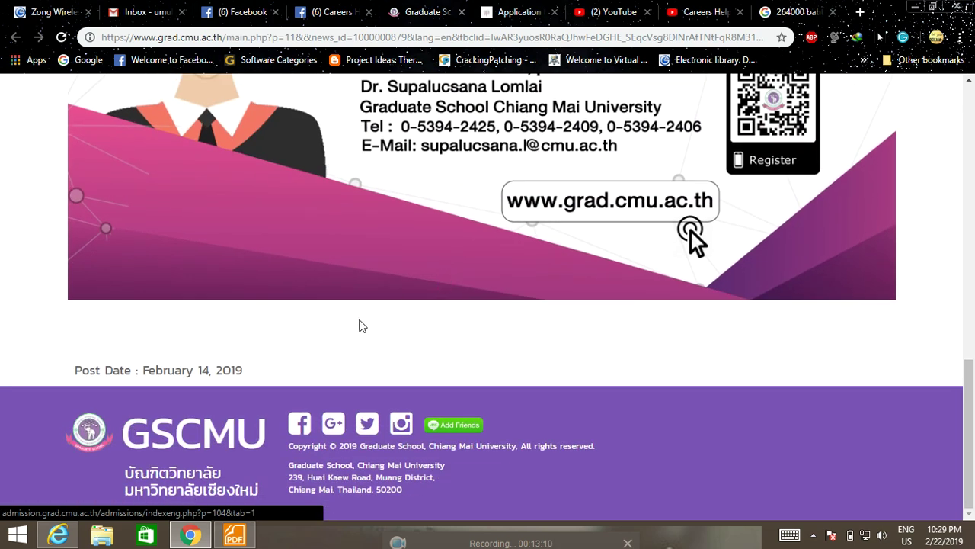
Step: In Foxit, glance at the Doctoral Level and foreign language PDFs, then return to CMUPS Criteria.pdf
scroll(342, 343, "up", 1)
left_click(234, 535)
scroll(413, 400, "up", 5)
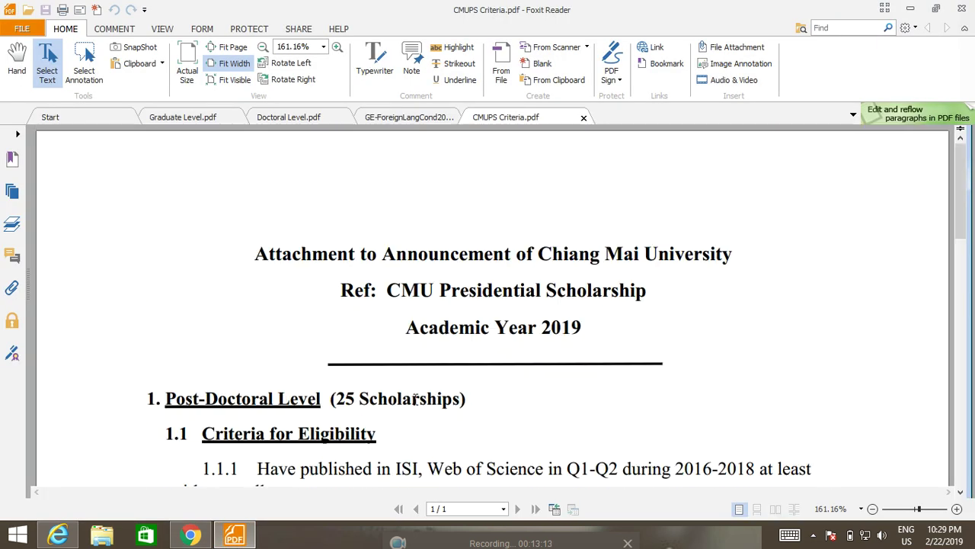
left_click(293, 118)
left_click(396, 117)
left_click(505, 117)
Step: Read through the CMUPS Criteria rules and the Graduate Level allowance table, then go back to Chrome
scroll(490, 390, "down", 2)
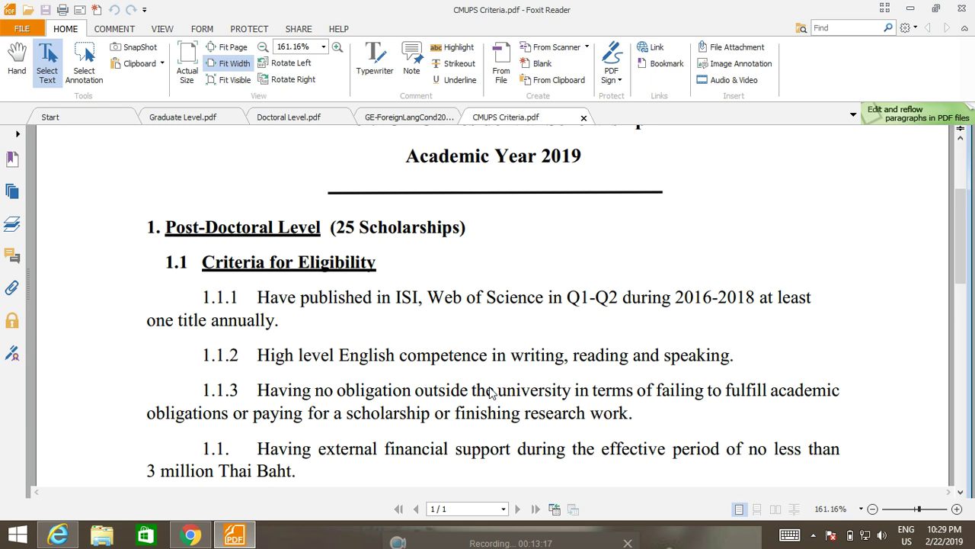
scroll(490, 391, "down", 6)
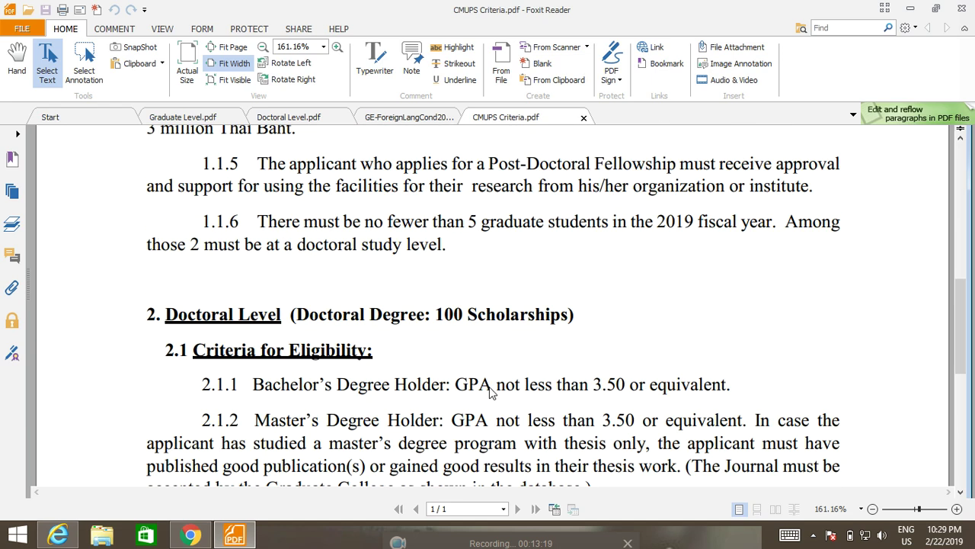
scroll(492, 392, "down", 3)
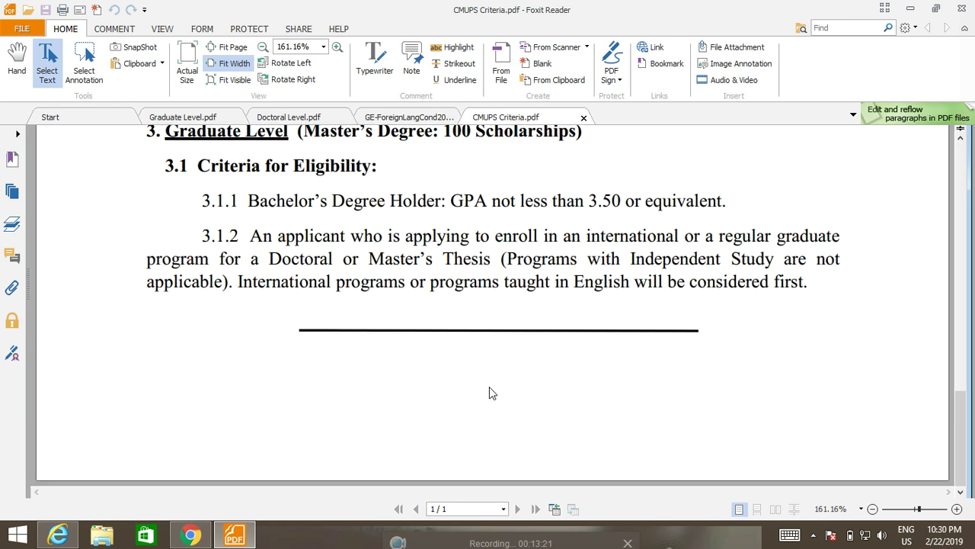
scroll(490, 390, "up", 12)
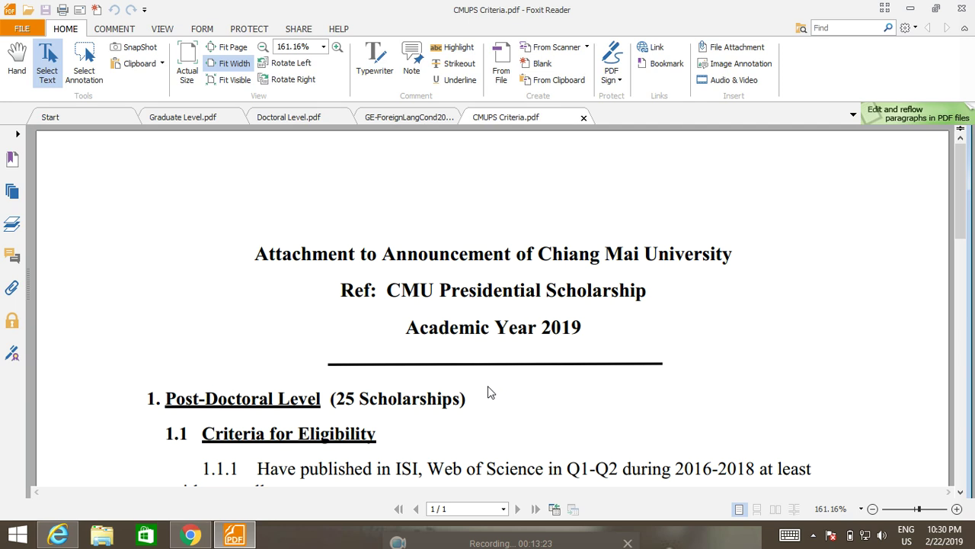
left_click(309, 121)
left_click(228, 120)
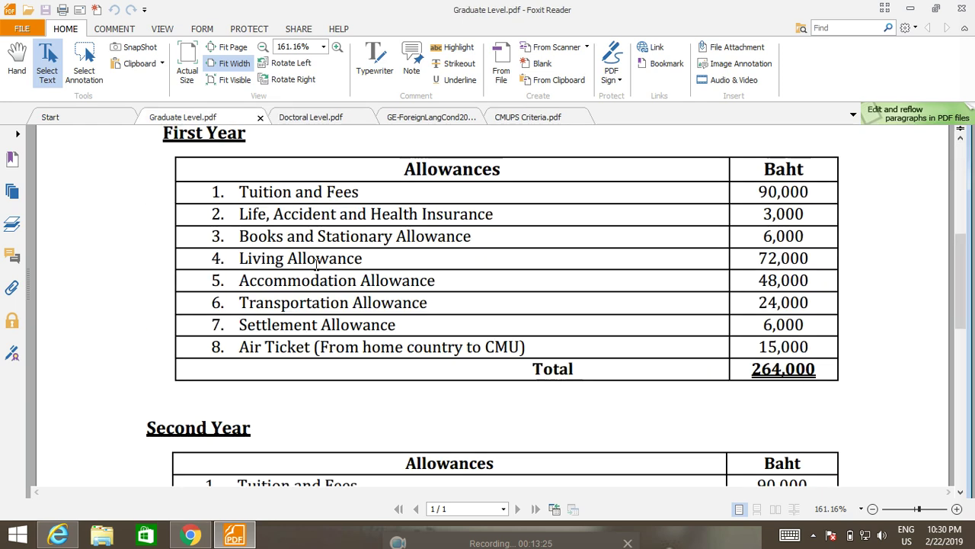
scroll(316, 263, "up", 2)
left_click(191, 535)
Step: Cycle through the Careers Help Desk and application tabs back to the scholarship news page
scroll(377, 355, "up", 4)
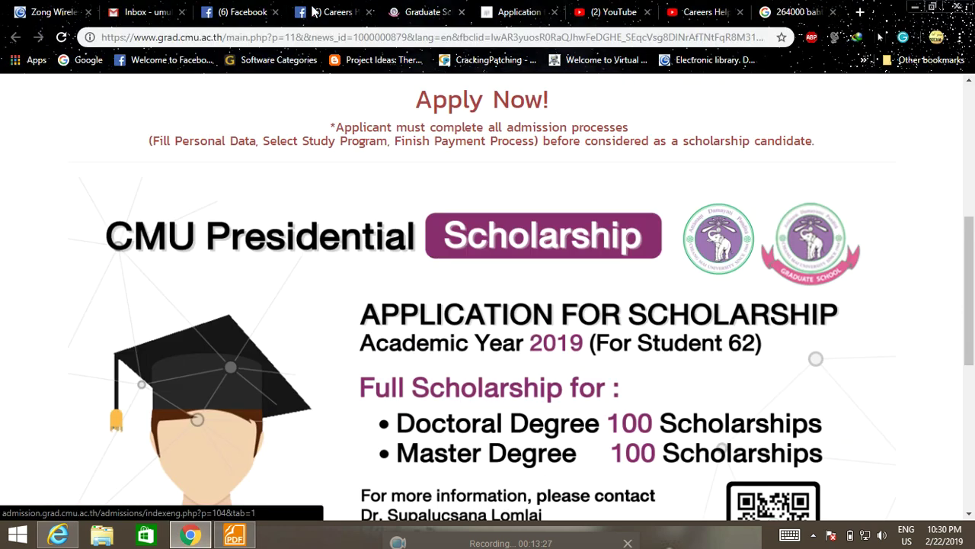
left_click(313, 11)
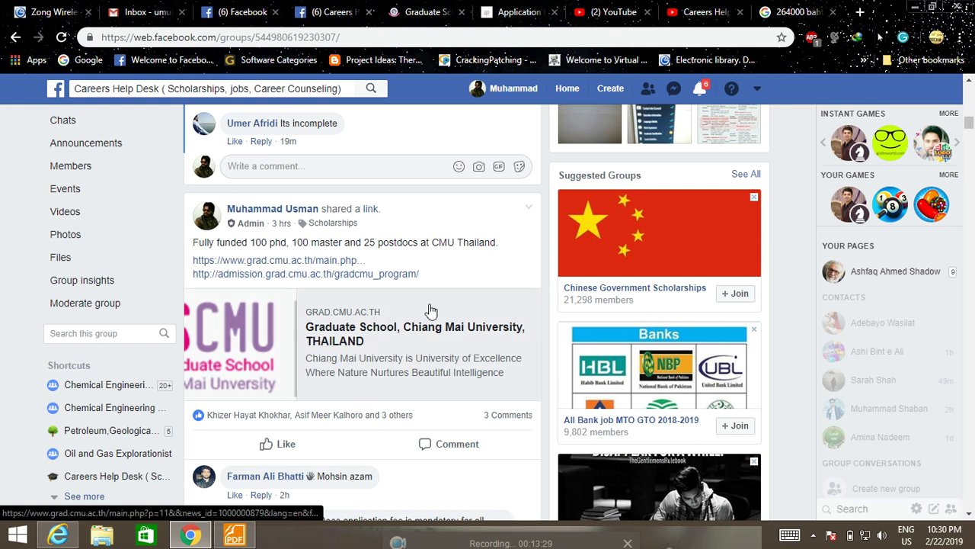
scroll(430, 310, "down", 2)
scroll(426, 310, "up", 2)
left_click(522, 12)
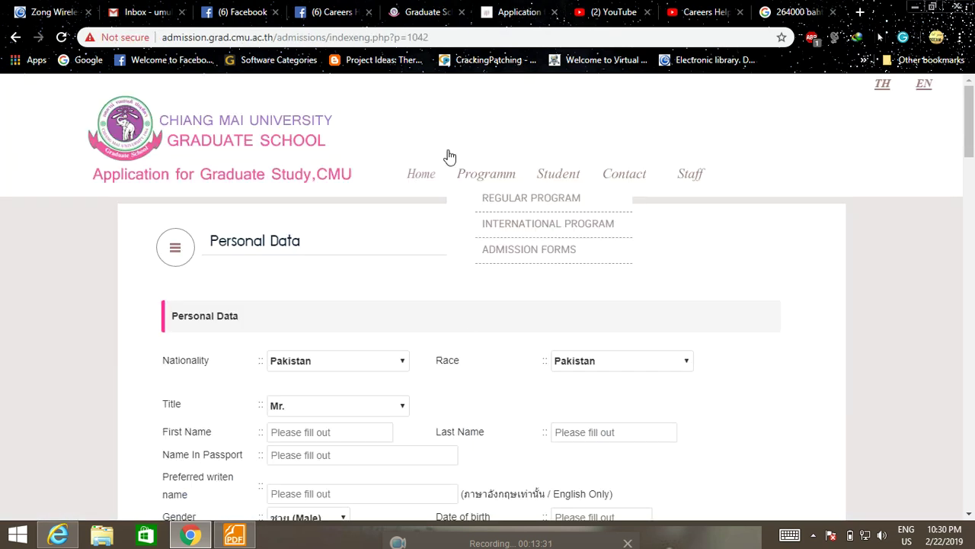
key("ctrl+shift+Tab")
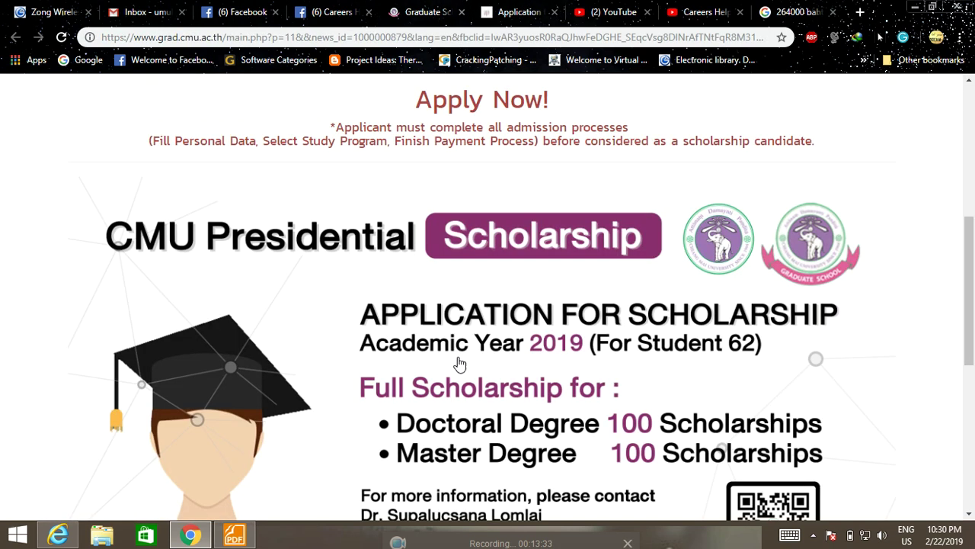
Step: Scroll through the Presidential Scholarship 2019 post's criteria and its Academic Year 2019 poster
scroll(450, 360, "up", 3)
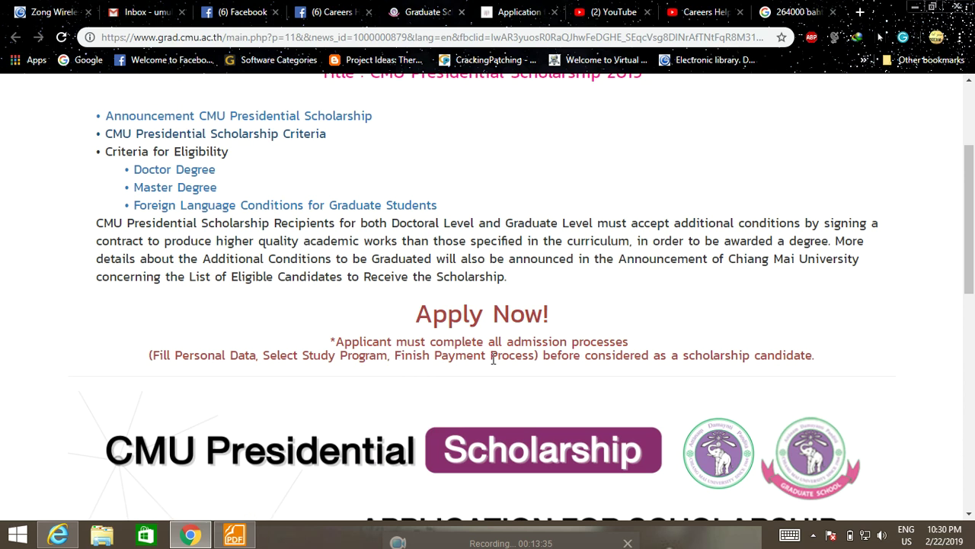
scroll(493, 360, "up", 1)
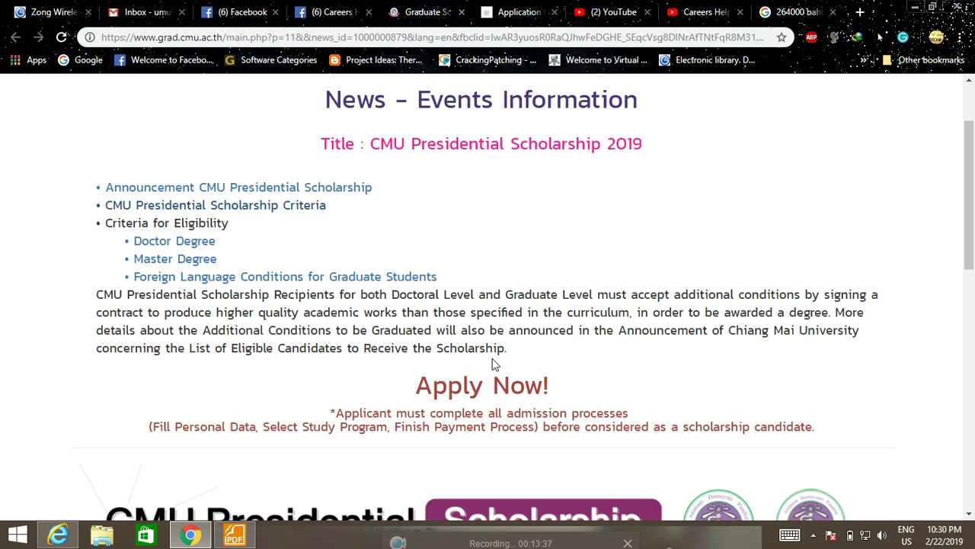
scroll(492, 364, "up", 2)
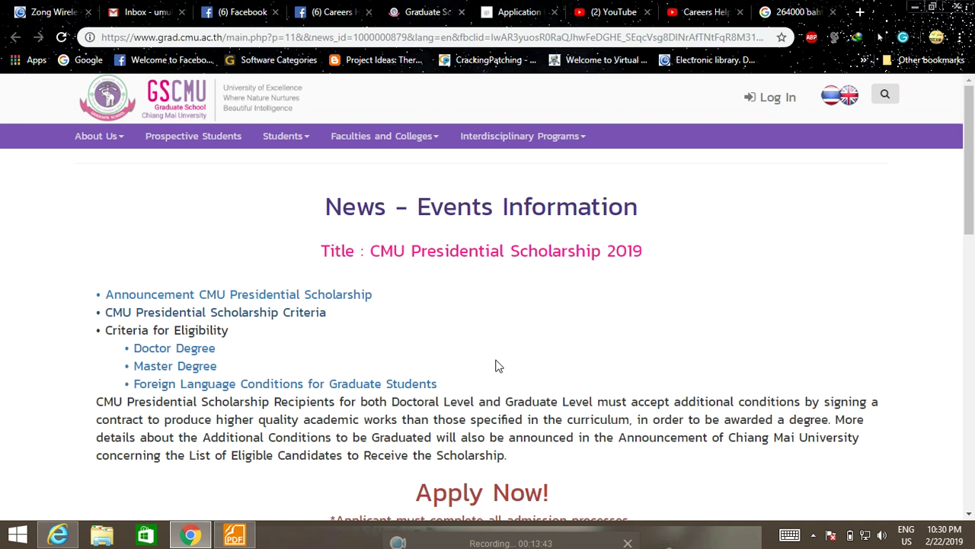
scroll(495, 366, "down", 5)
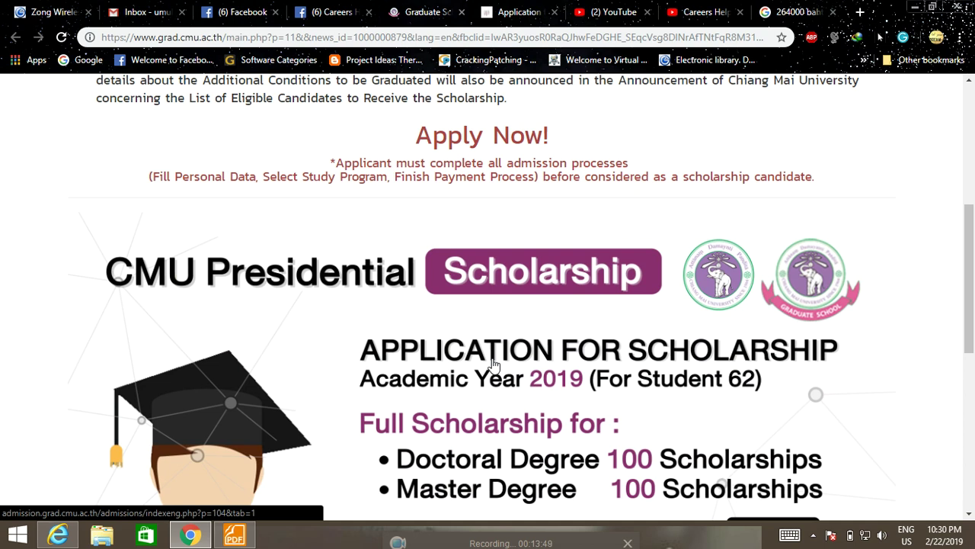
scroll(492, 364, "down", 3)
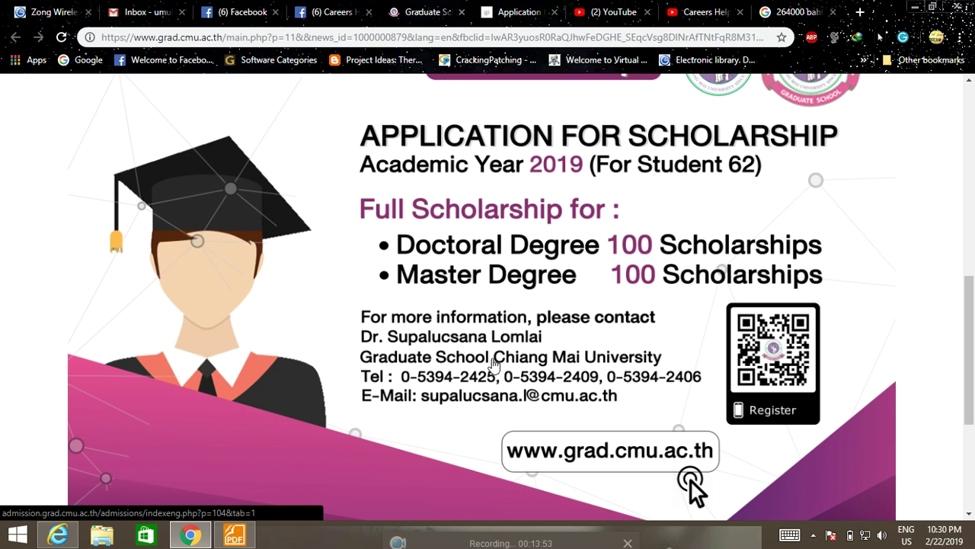
scroll(493, 365, "down", 2)
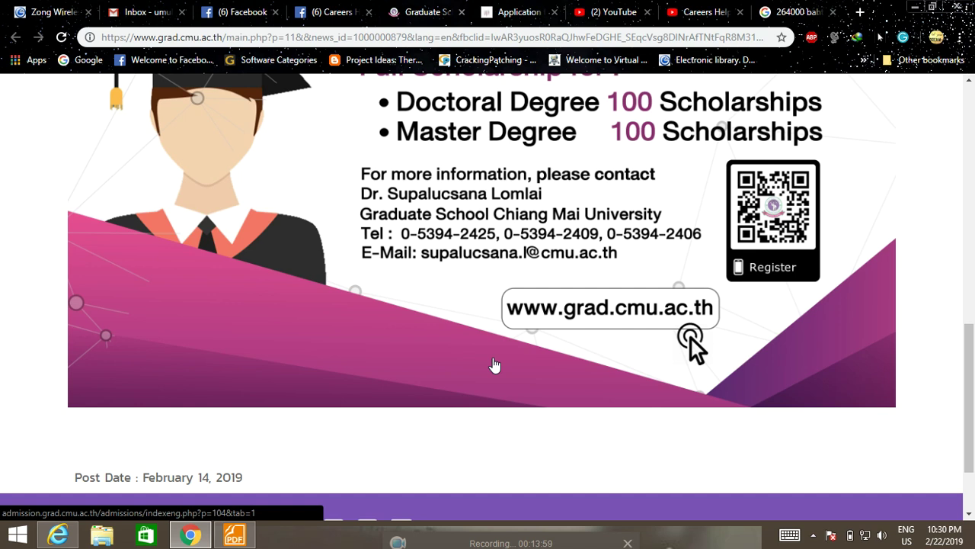
scroll(493, 365, "up", 3)
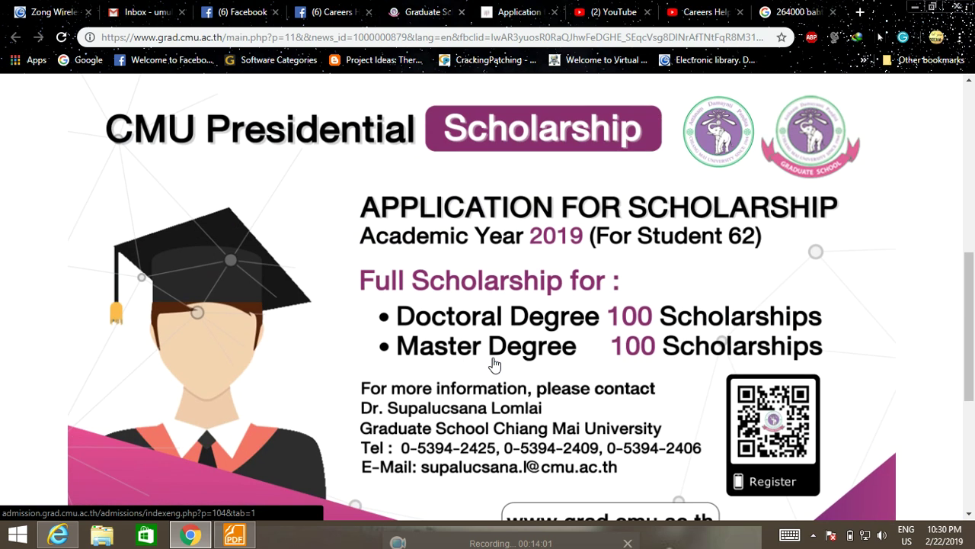
scroll(494, 365, "up", 5)
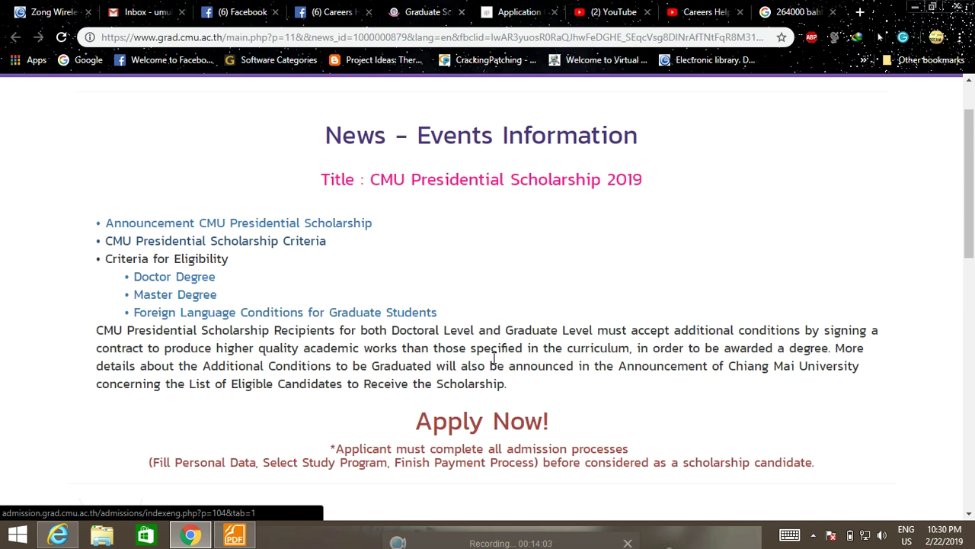
scroll(494, 358, "up", 1)
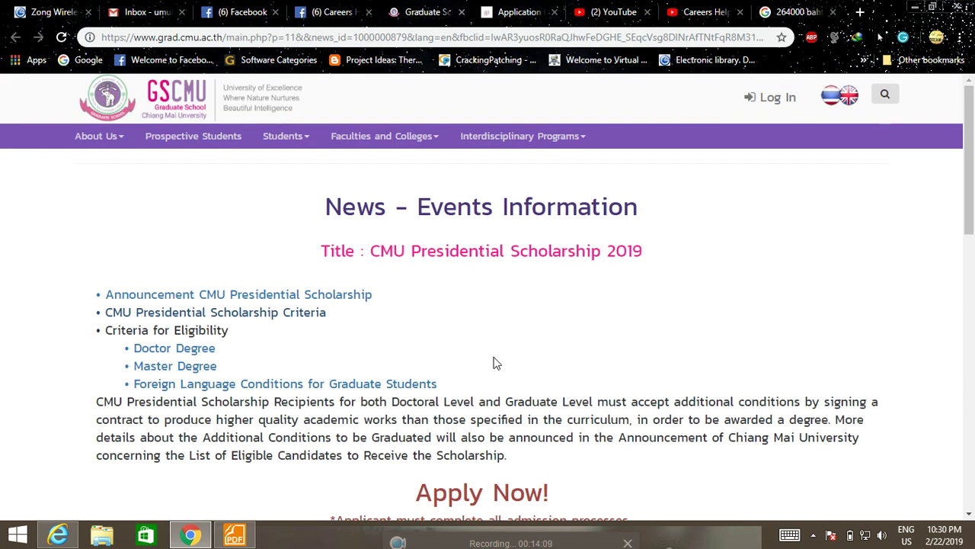
scroll(494, 363, "down", 1)
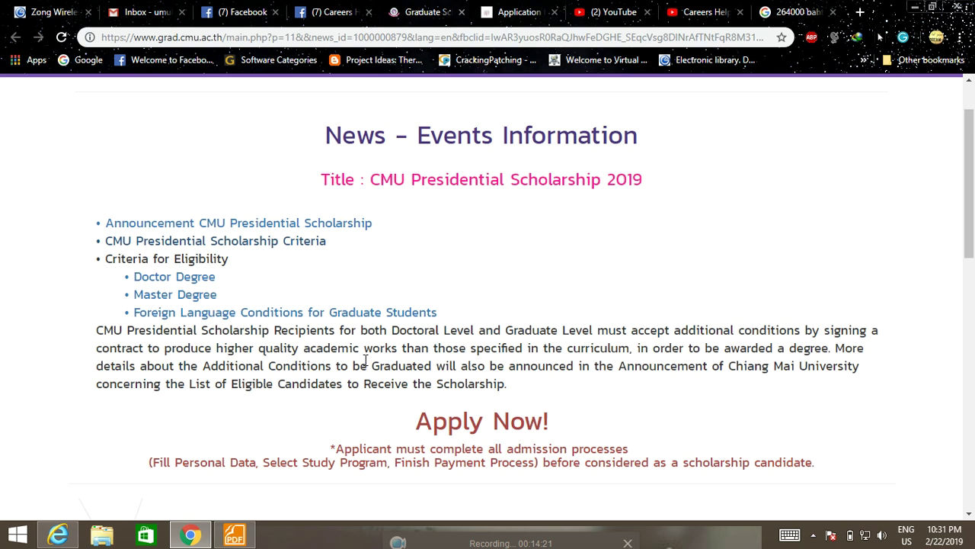
scroll(252, 377, "up", 1)
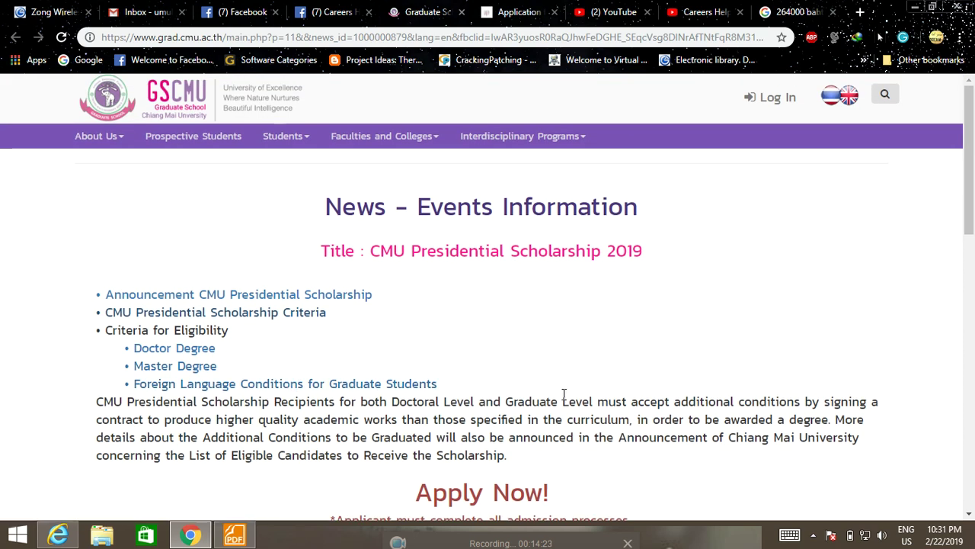
scroll(562, 396, "down", 3)
scroll(562, 401, "up", 3)
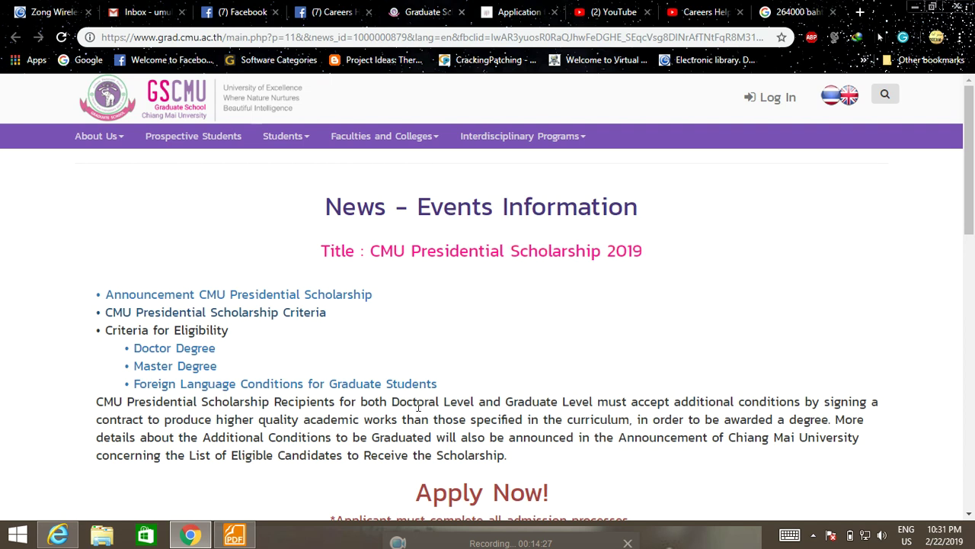
scroll(560, 333, "down", 6)
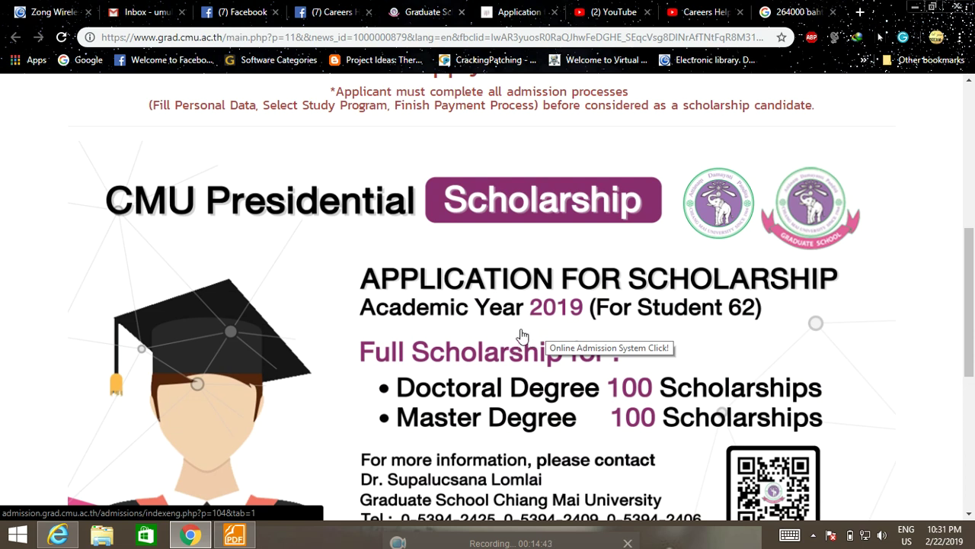
scroll(512, 343, "up", 3)
Step: Minimize Chrome and Foxit, refresh the desktop, and send the Apowersoft window to the background
left_click(913, 7)
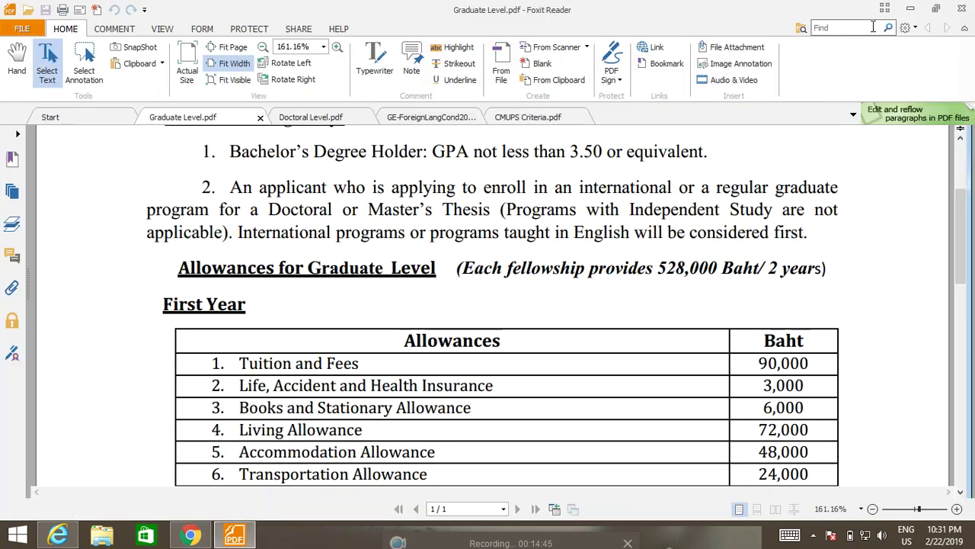
left_click(914, 7)
right_click(858, 85)
right_click(803, 108)
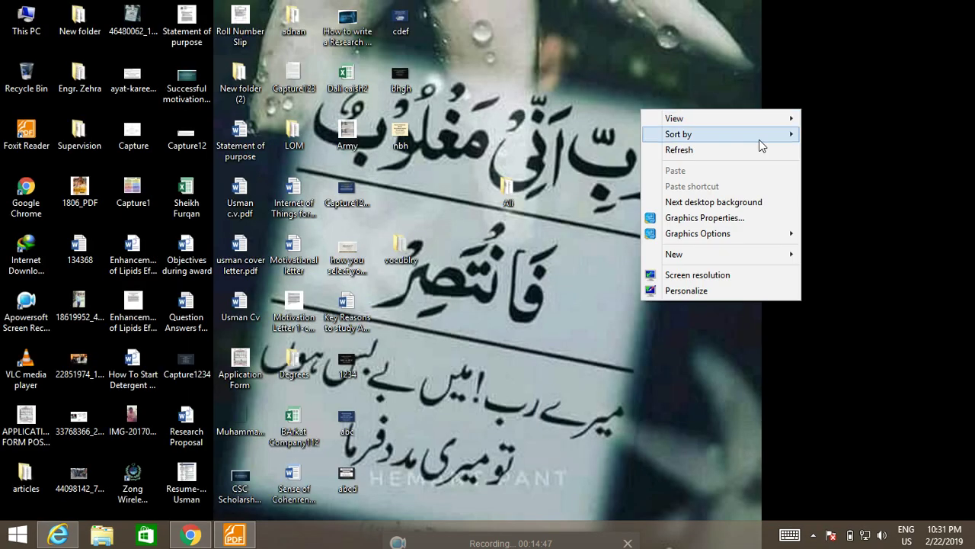
left_click(754, 150)
left_click(813, 534)
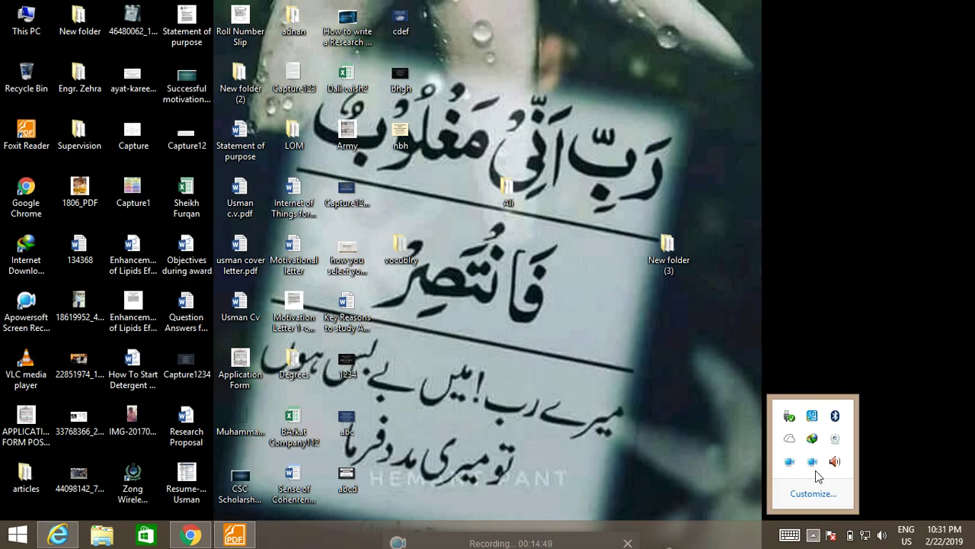
left_click(812, 461)
left_click(818, 93)
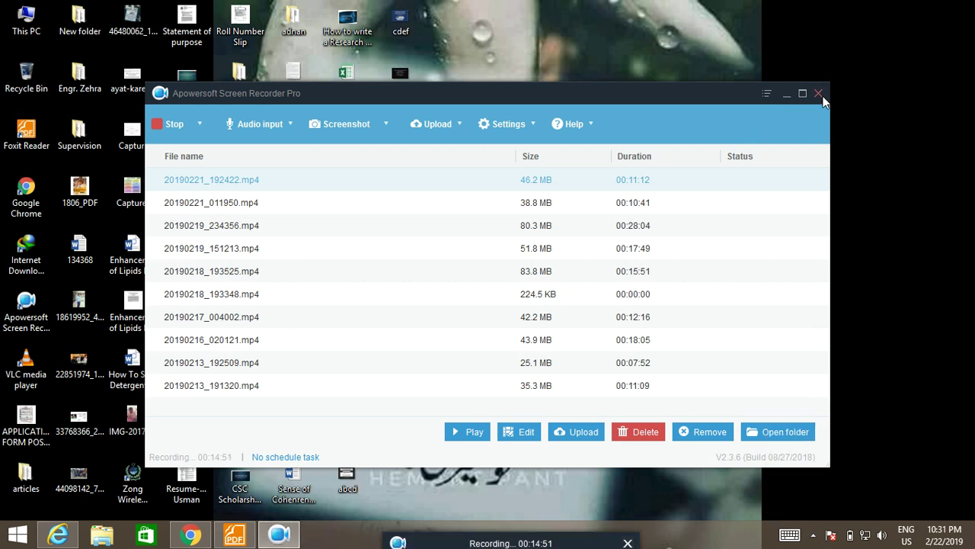
left_click(538, 334)
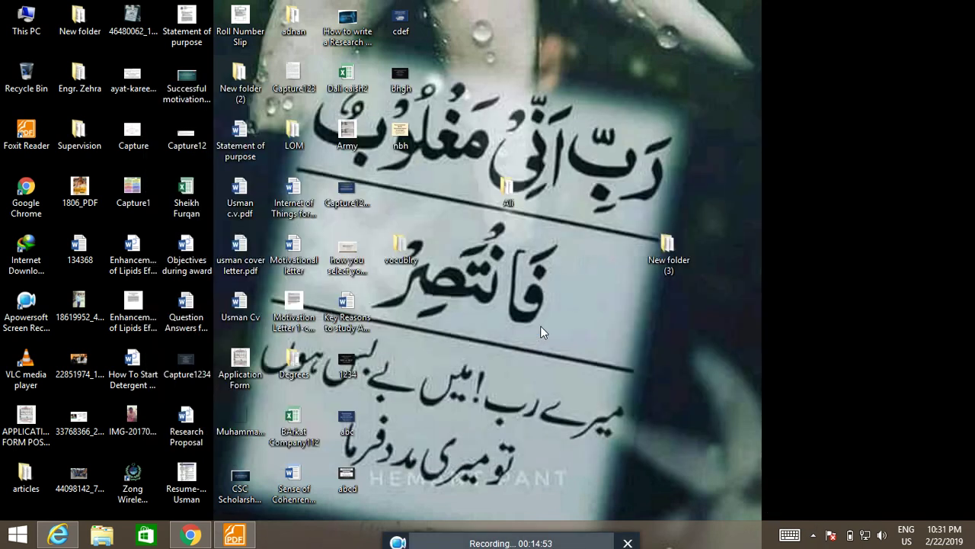
Step: Refresh the desktop again, re-minimize Apowersoft to the tray, and expand its recording toolbar
right_click(761, 223)
left_click(713, 263)
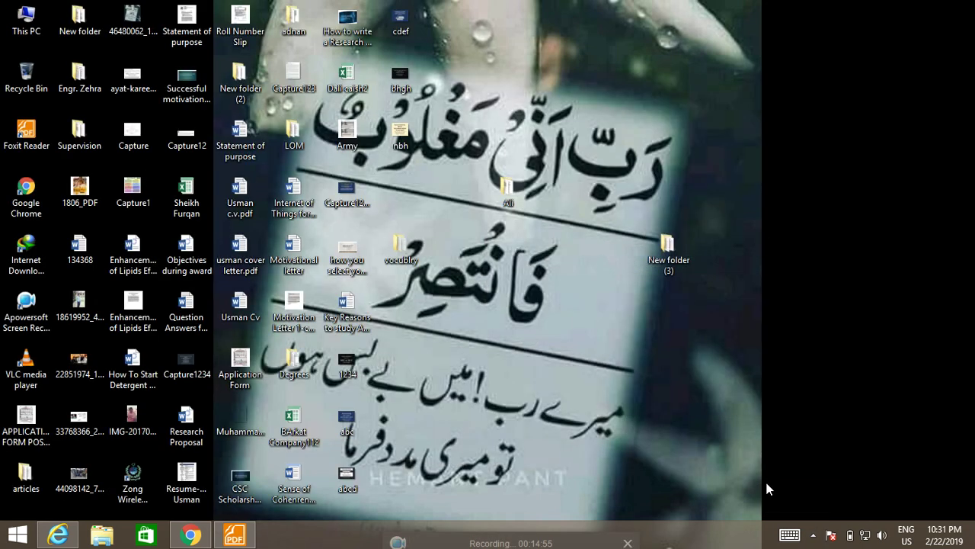
left_click(815, 535)
left_click(813, 461)
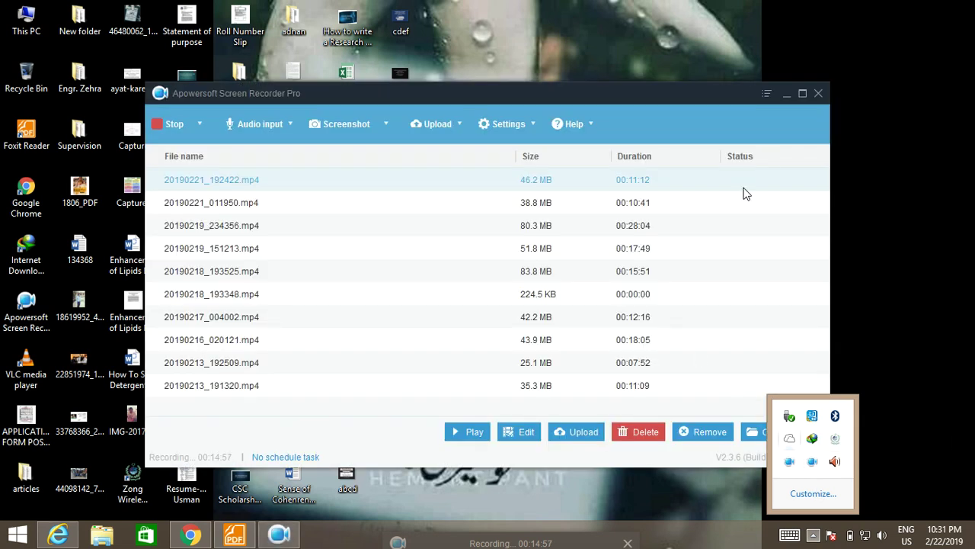
left_click(818, 93)
left_click(537, 333)
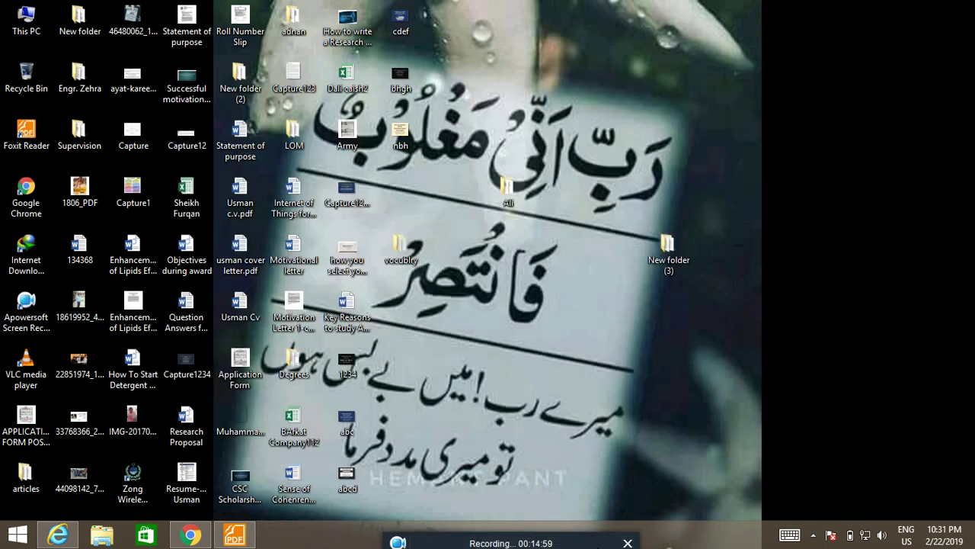
left_click(593, 546)
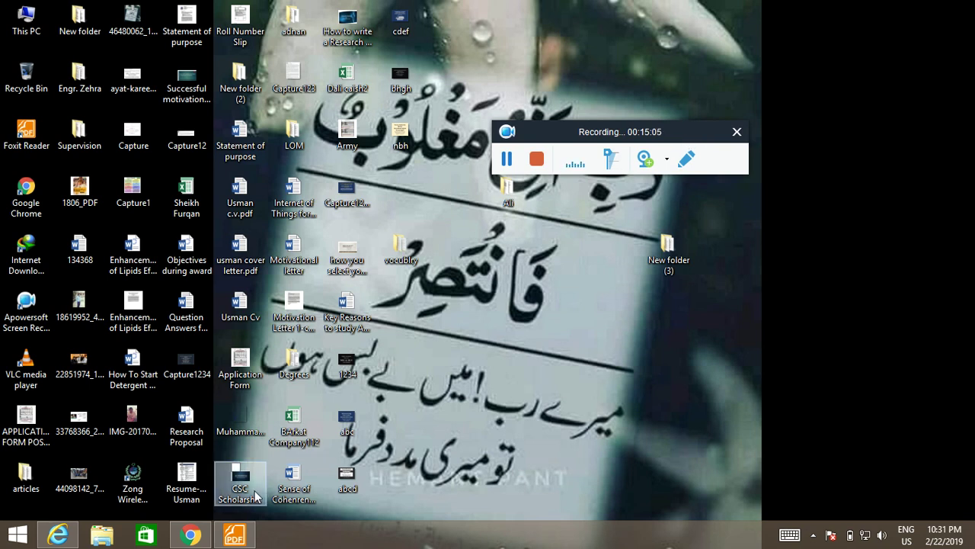
Step: Restore Chrome, peek at the Careers Help Desk tab, and return to the scholarship page's top
left_click(190, 535)
left_click(328, 12)
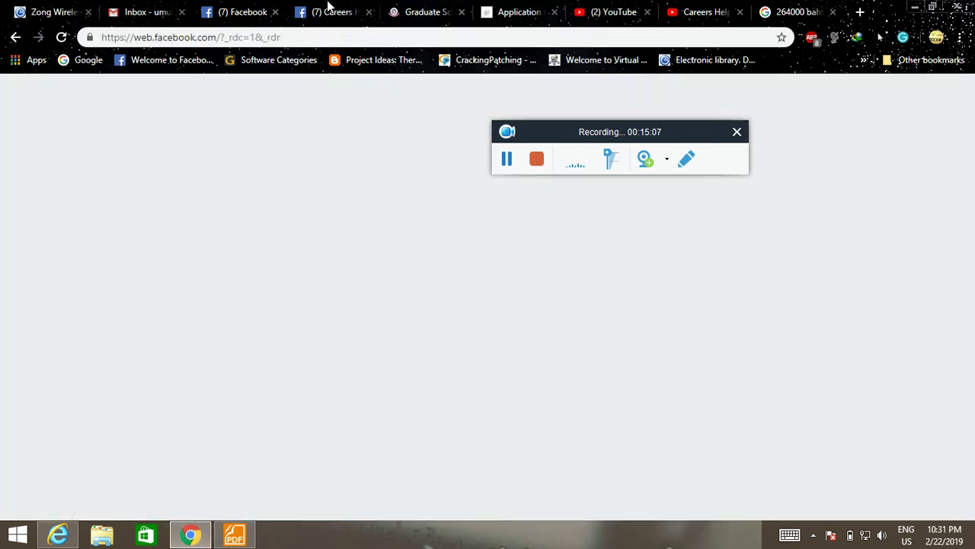
scroll(350, 229, "up", 10)
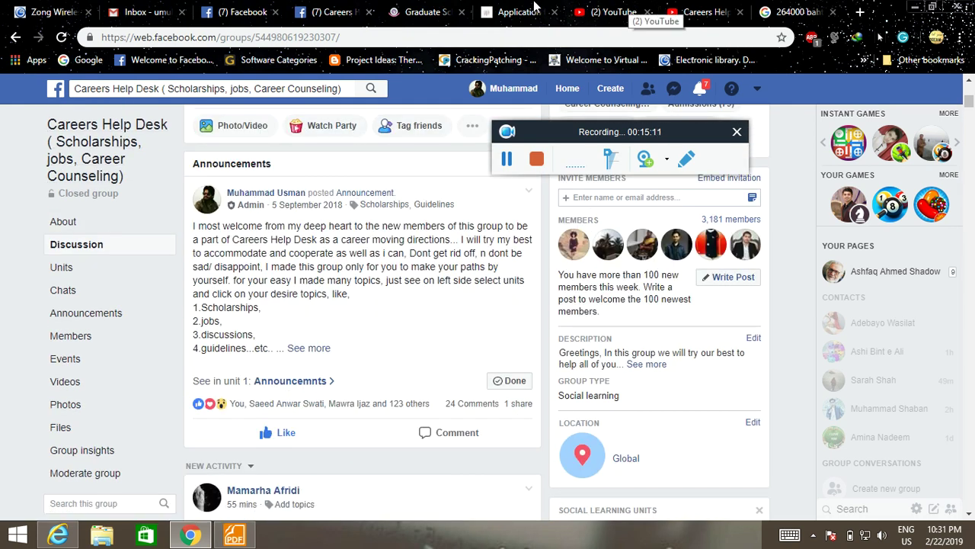
left_click(424, 9)
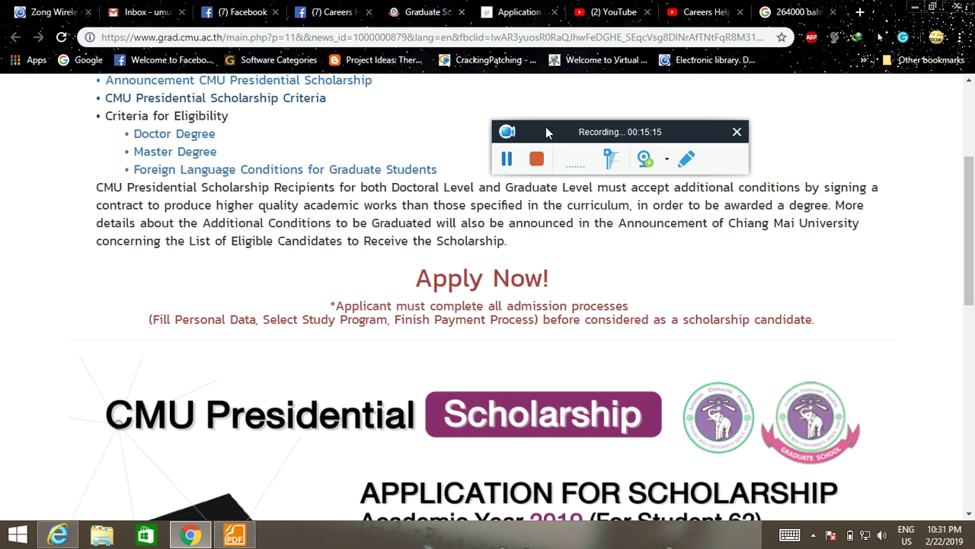
scroll(305, 188, "up", 3)
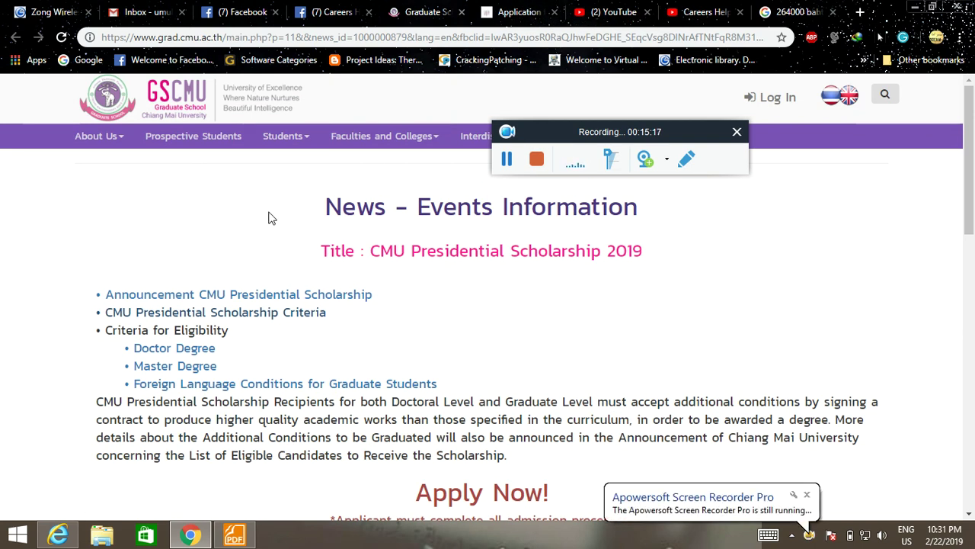